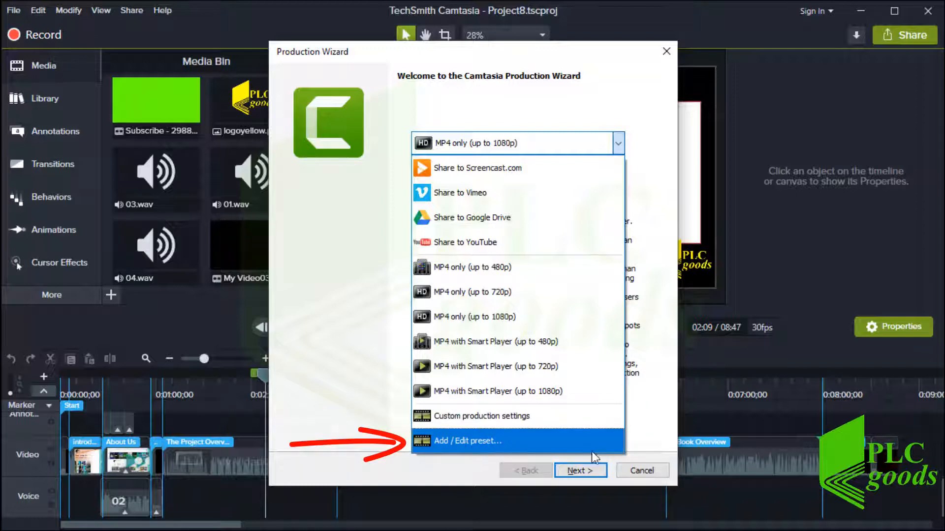
Cancel the Production Wizard so nothing is produced and the Project8 editor returns
click(631, 472)
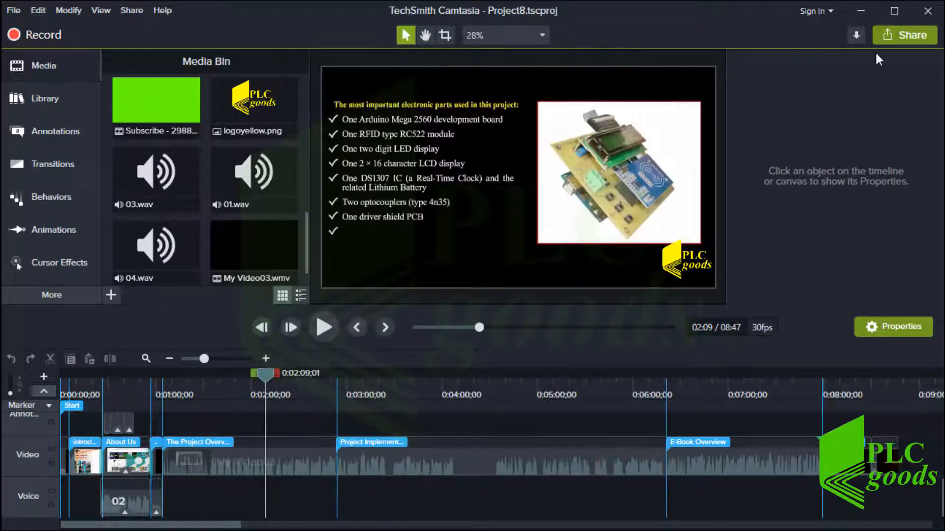
Open the Add/Edit Presets manager, view the MP4 only (up to 720p) preset, and start a new preset
click(890, 36)
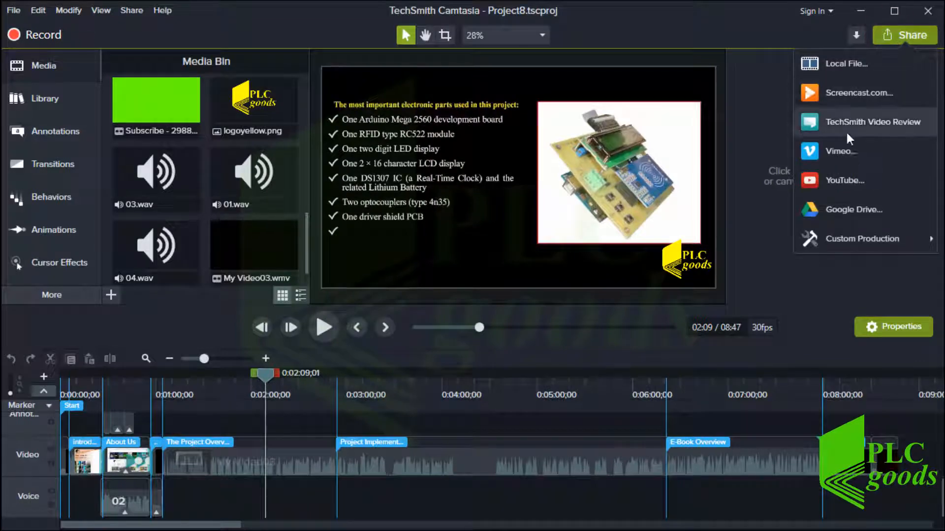
mouse_move(837, 237)
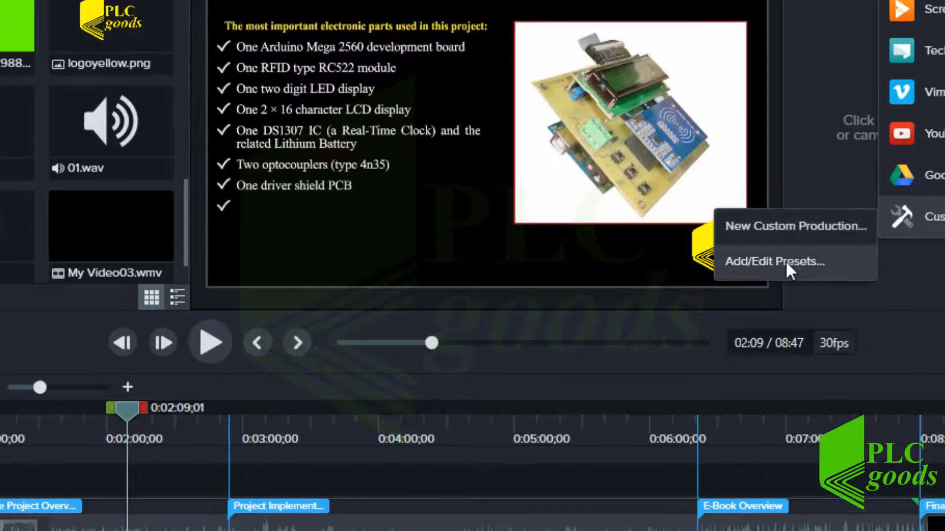
click(786, 261)
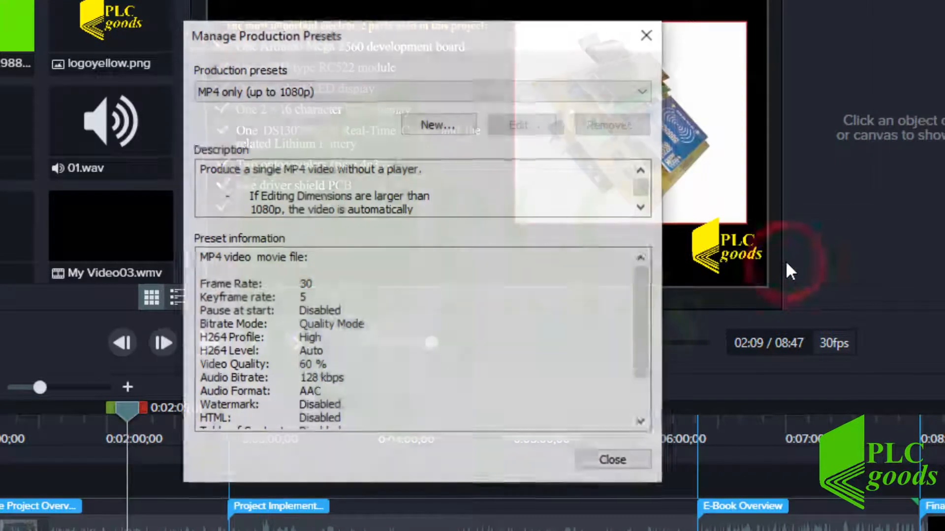
click(646, 94)
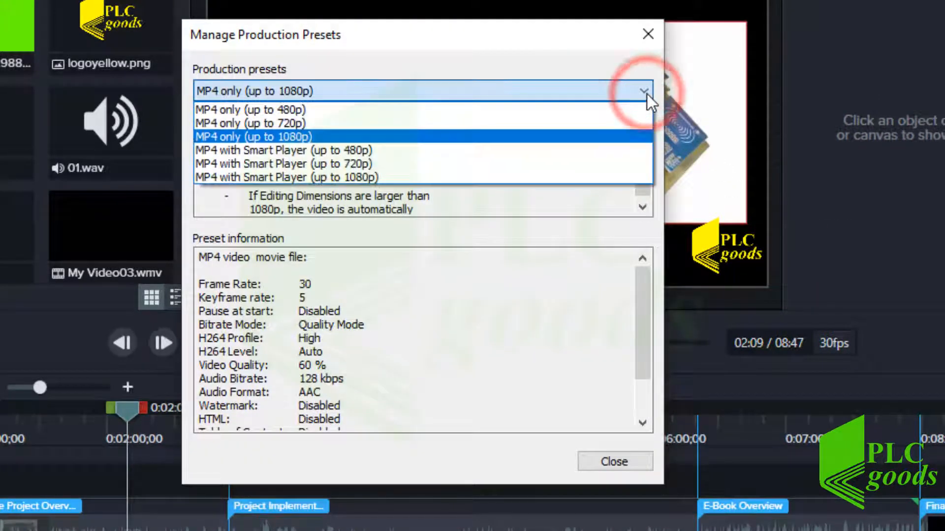
click(613, 124)
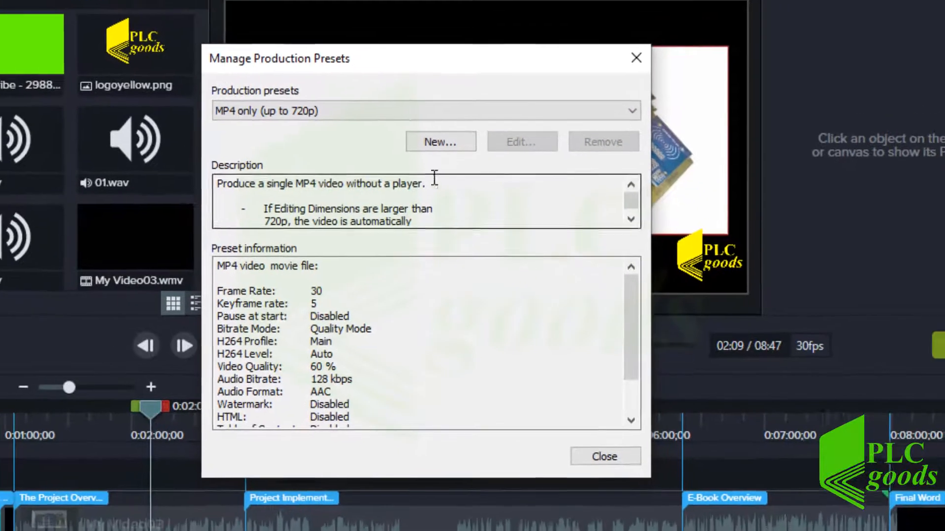
click(438, 124)
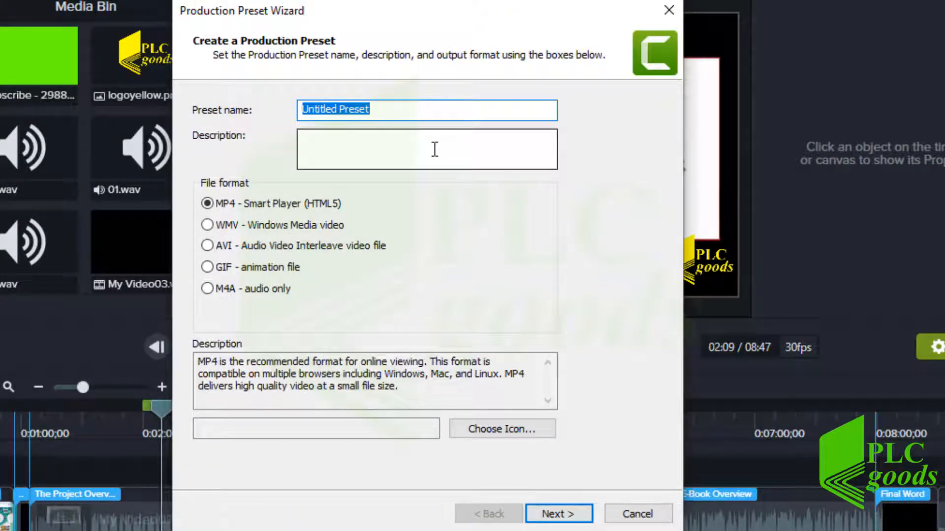
Create the AVI preset My_VideoSettings through the wizard and close the presets manager
text(My)
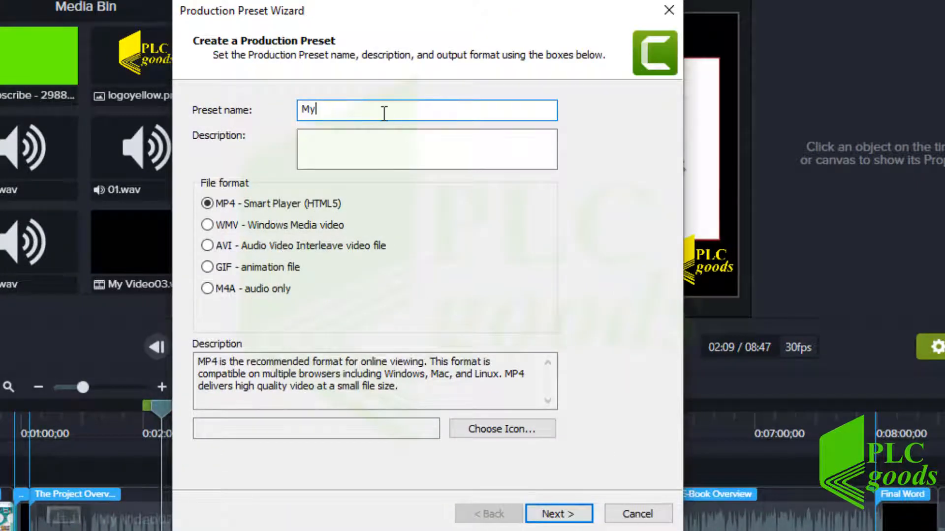
text(_VideoSetting)
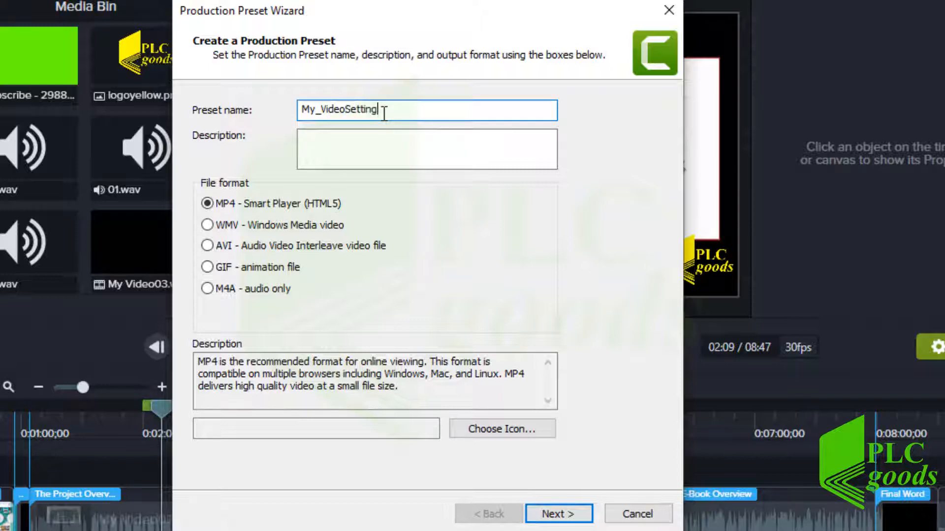
text(s)
click(218, 245)
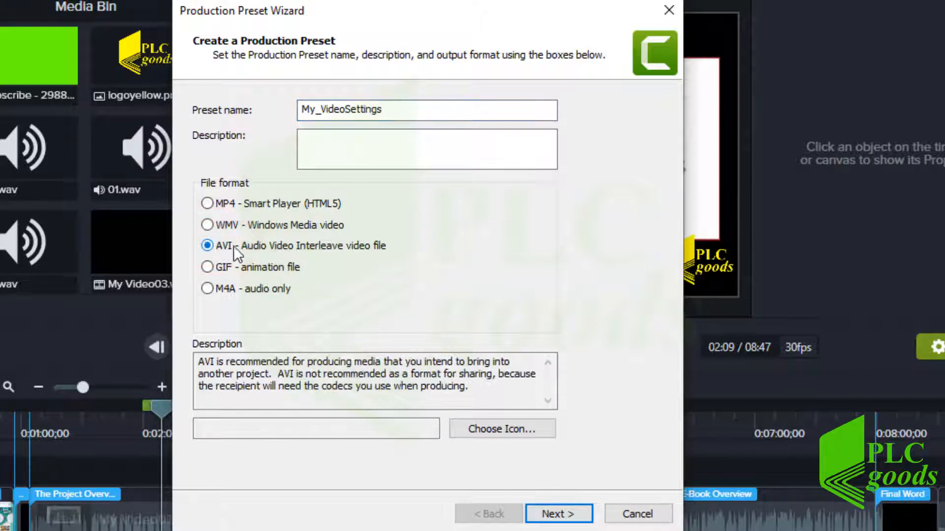
click(556, 514)
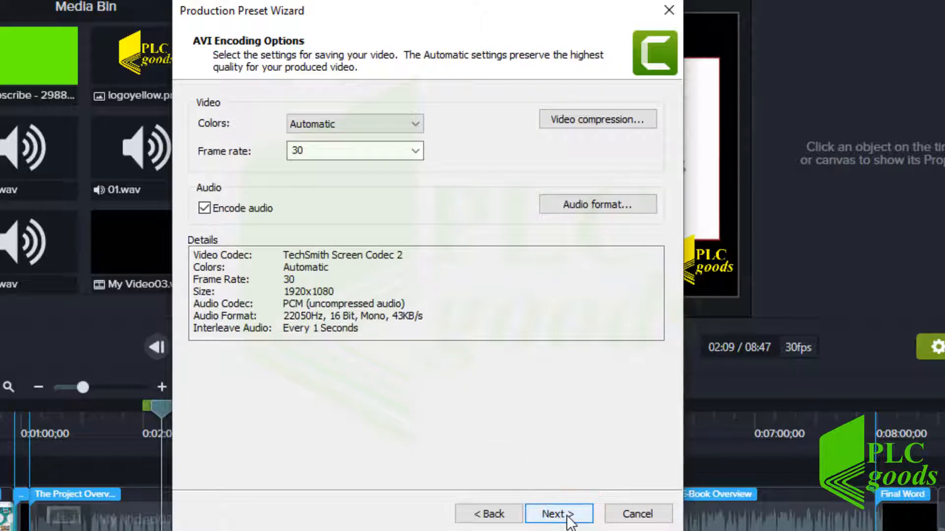
click(556, 514)
click(567, 514)
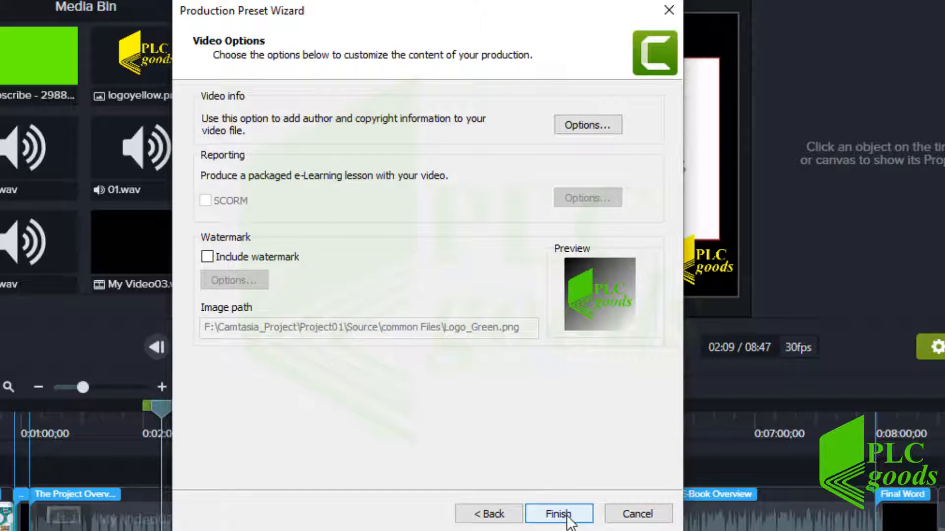
click(566, 513)
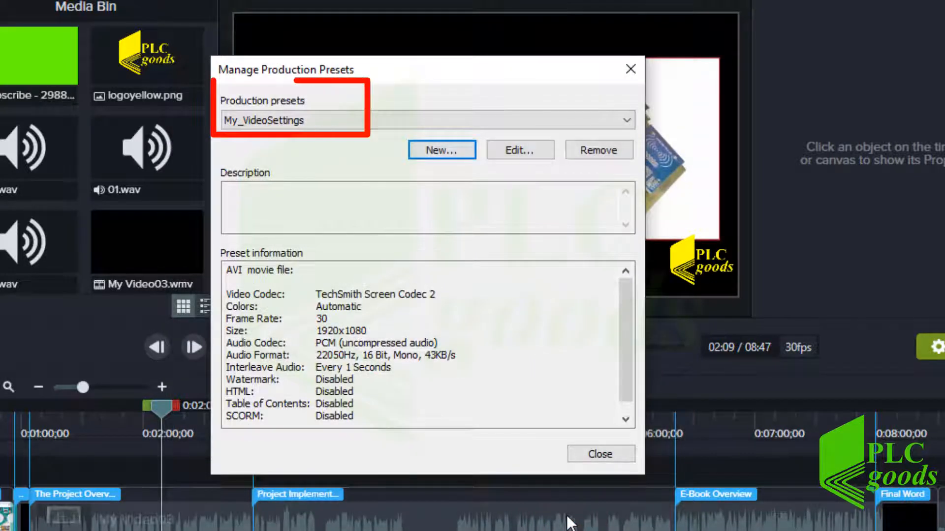
click(596, 457)
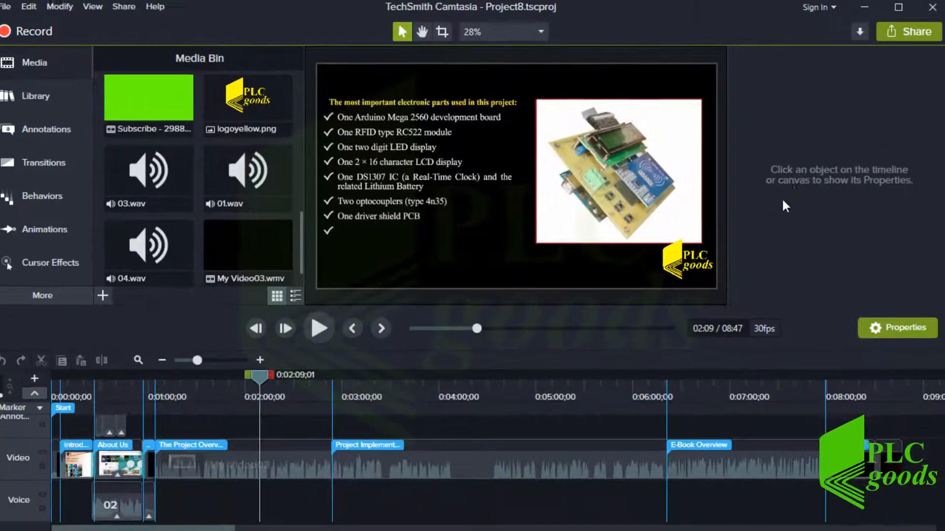
click(896, 32)
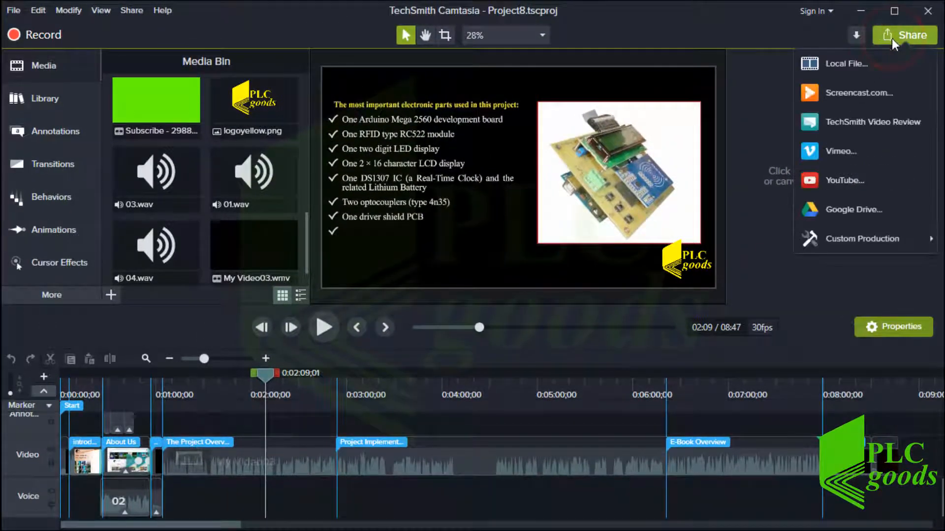
mouse_move(864, 241)
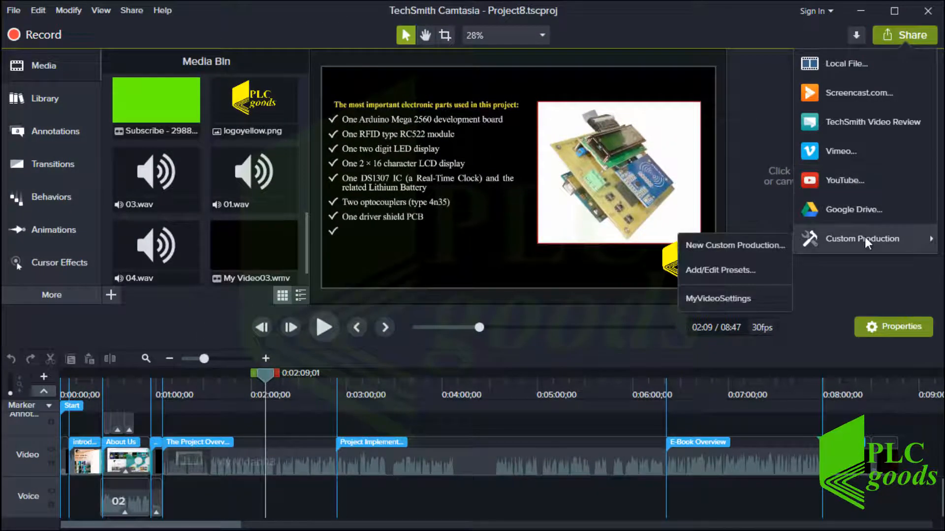
click(719, 298)
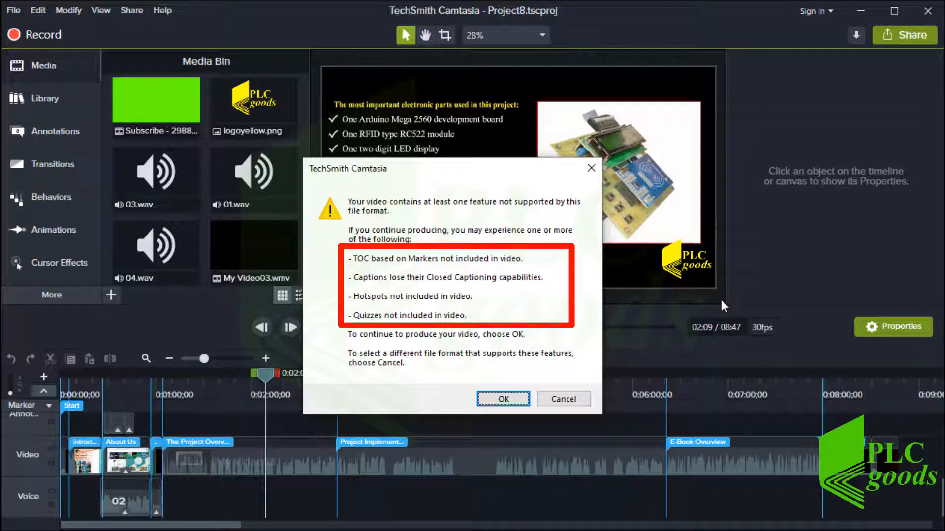
key(Return)
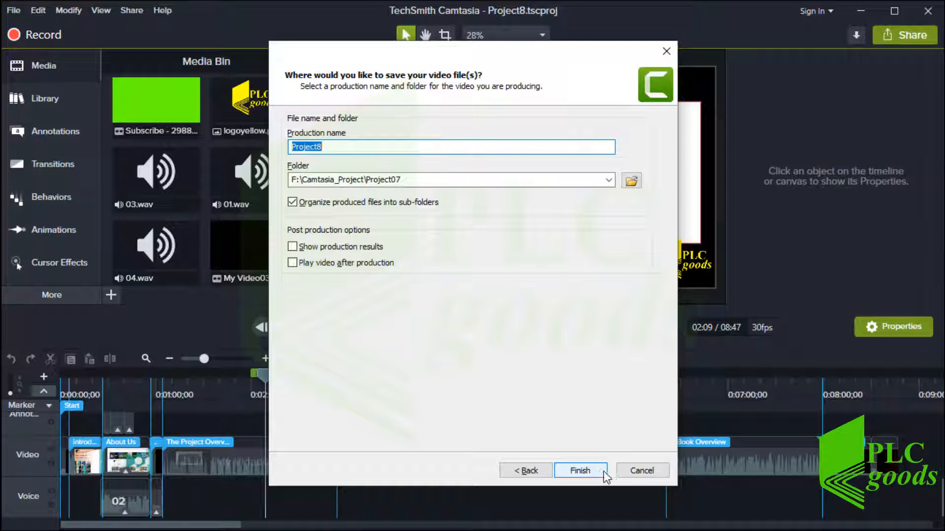
click(634, 471)
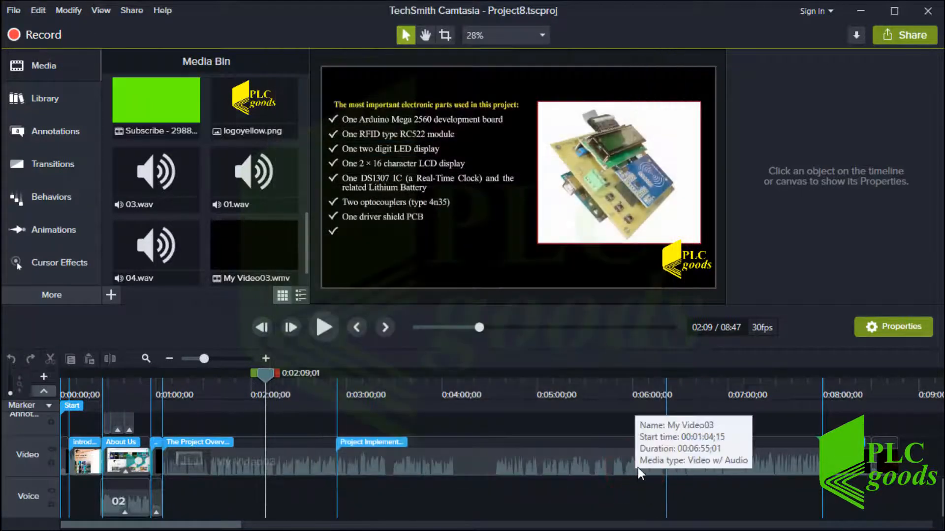
Share to Google Drive, accept the unsupported-features warning, and start the Google sign-in
click(893, 34)
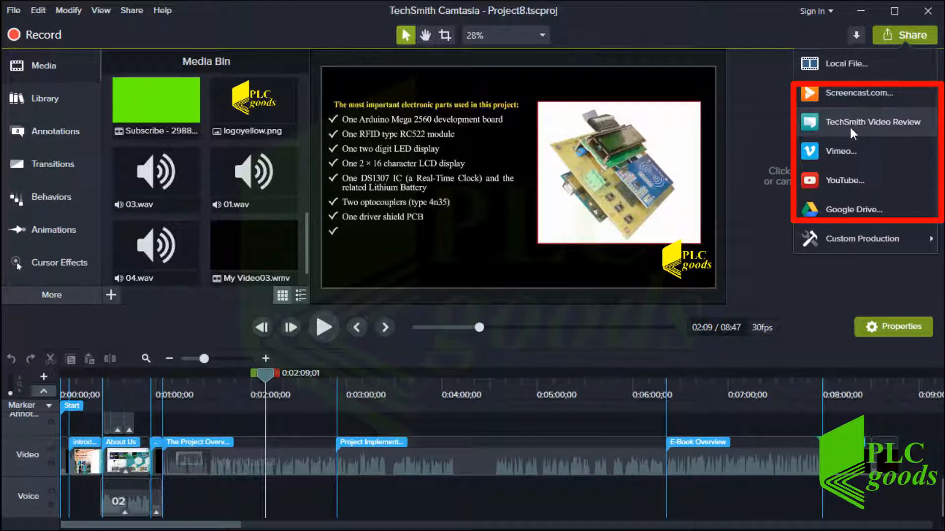
click(840, 208)
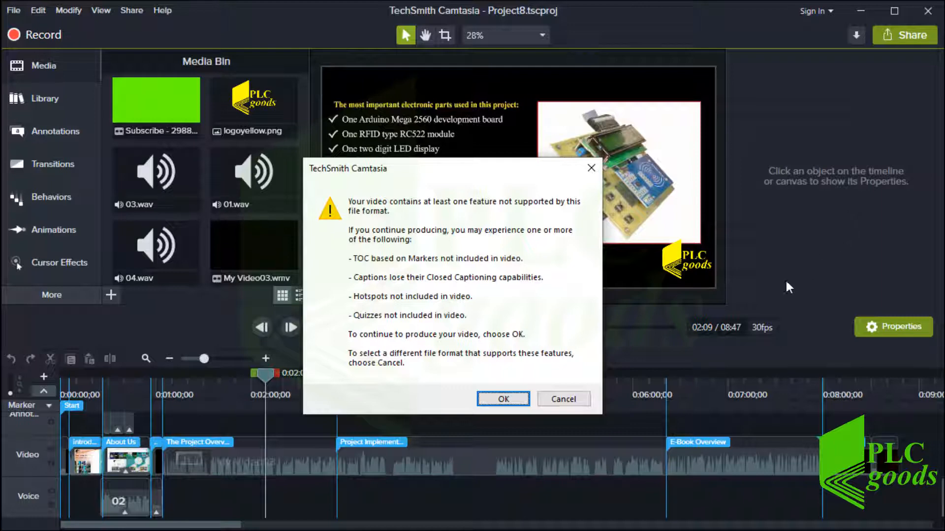
click(519, 400)
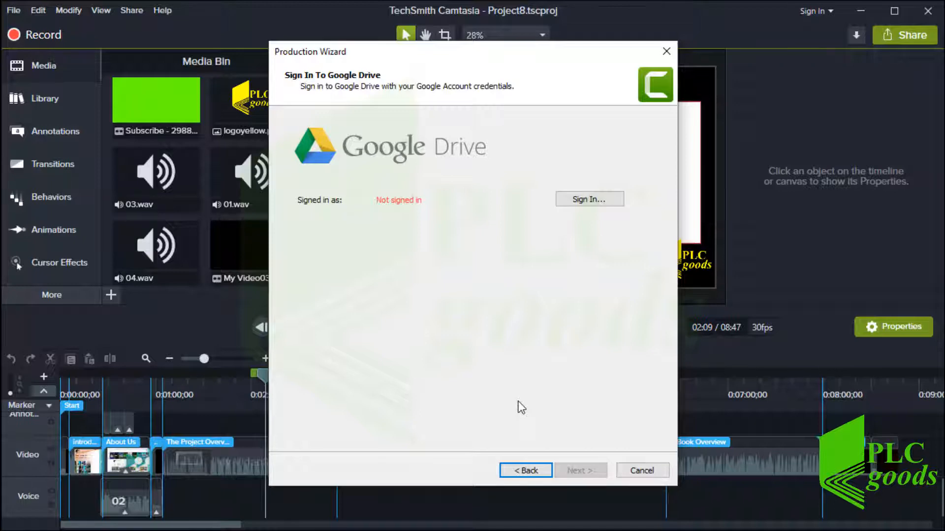
click(580, 200)
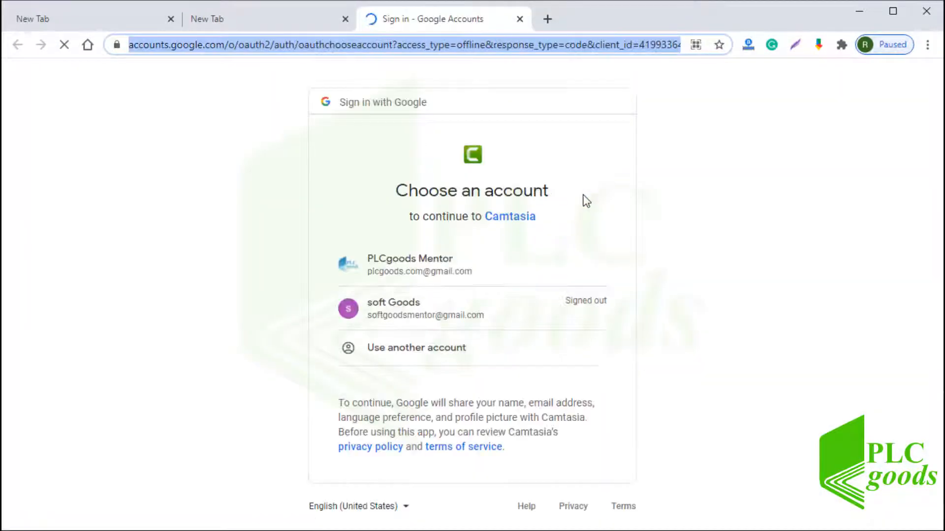
Choose the first listed Google account and allow Camtasia access to it
click(395, 274)
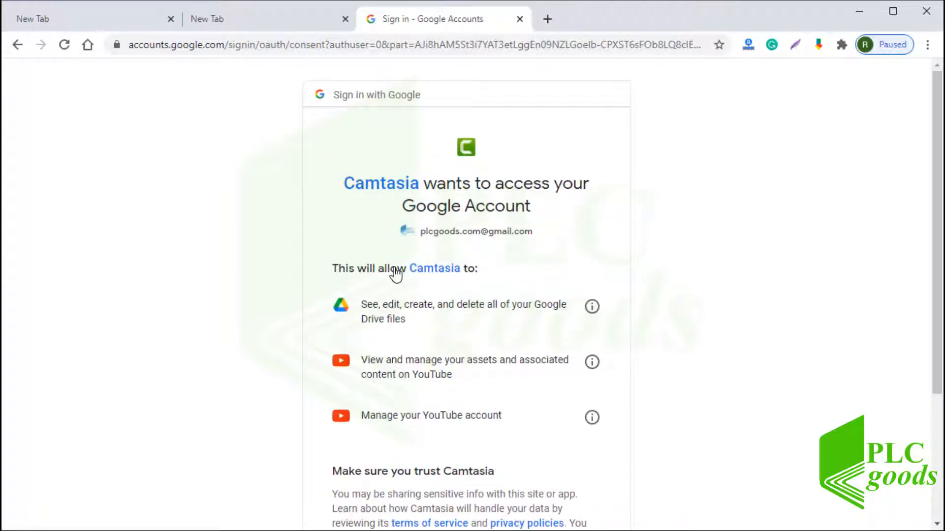
scroll(394, 276, down, 3)
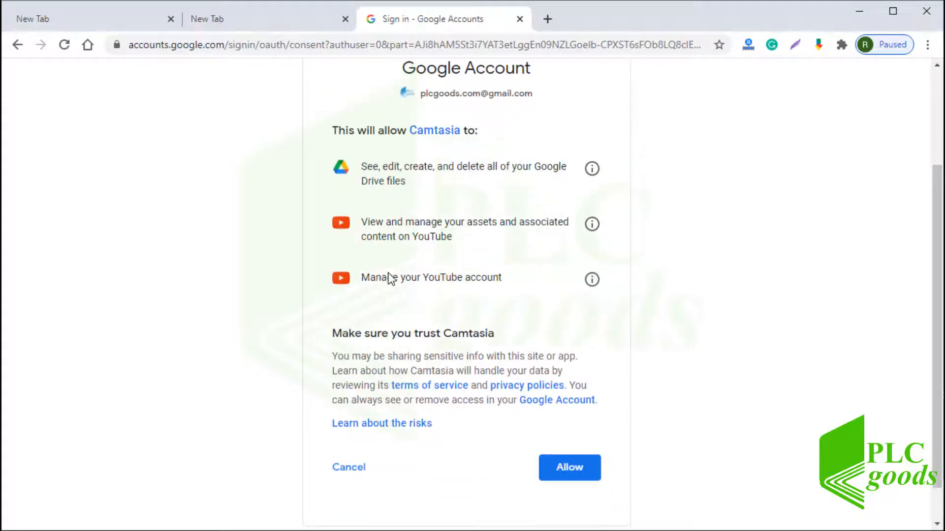
scroll(393, 295, down, 1)
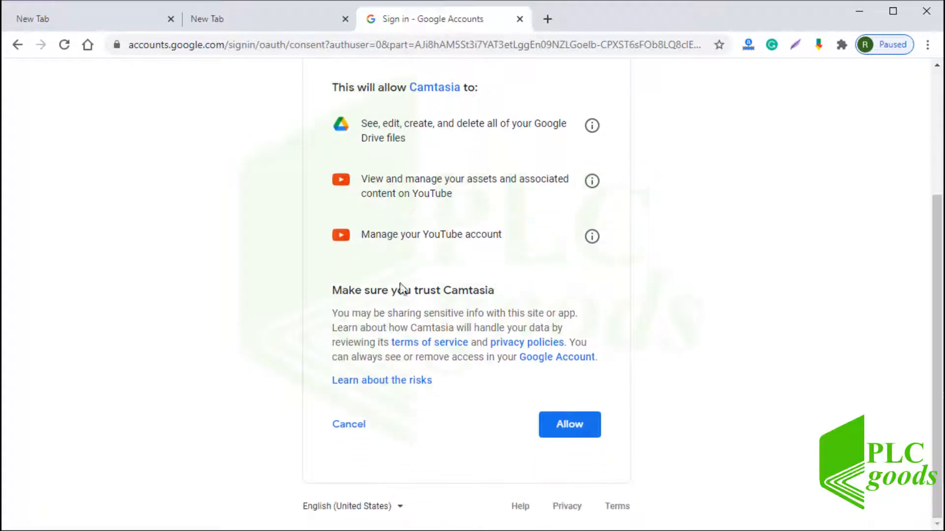
click(565, 424)
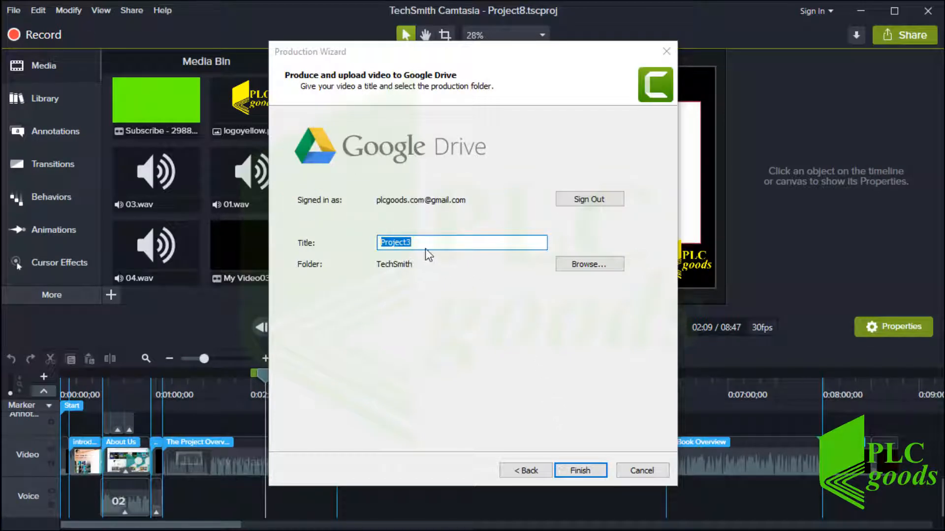
Title the video Test and produce it for upload to Google Drive
text(Test)
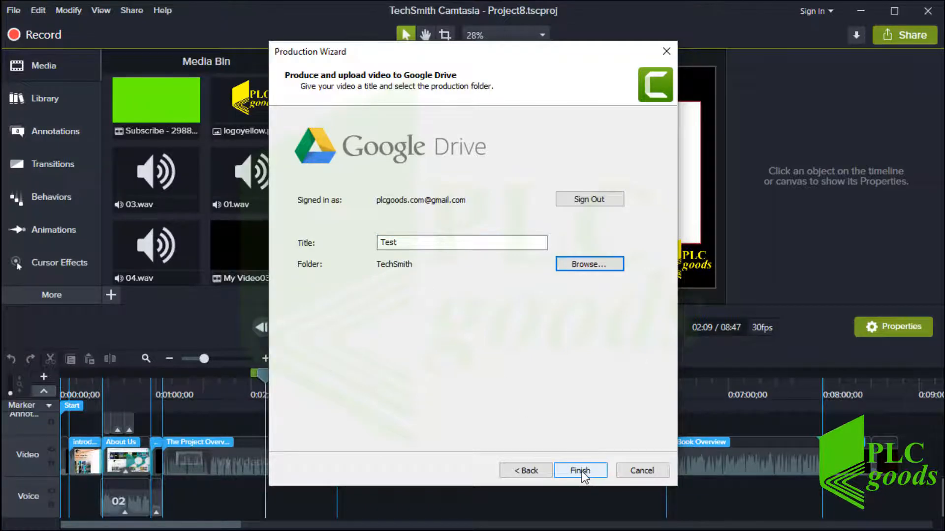
click(582, 472)
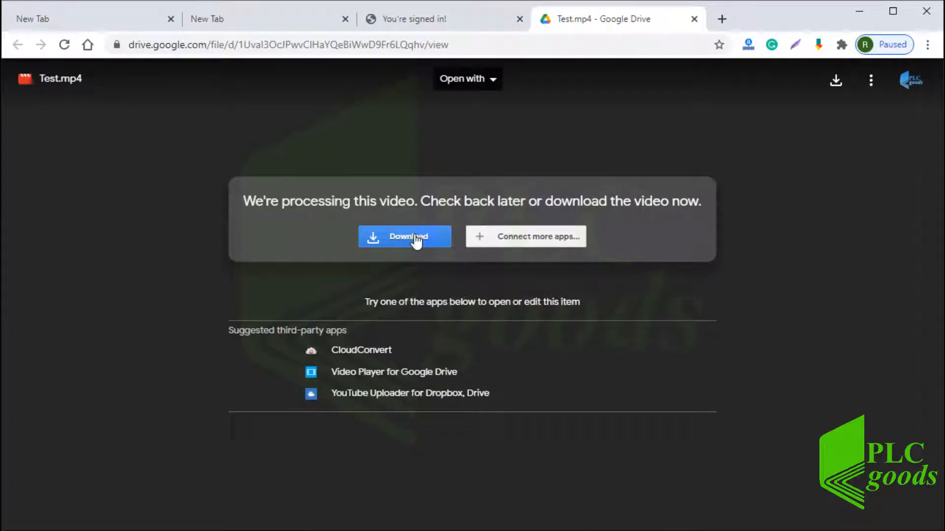
Open Google Drive in a new browser tab, then minimize the browser to reveal Camtasia
click(722, 18)
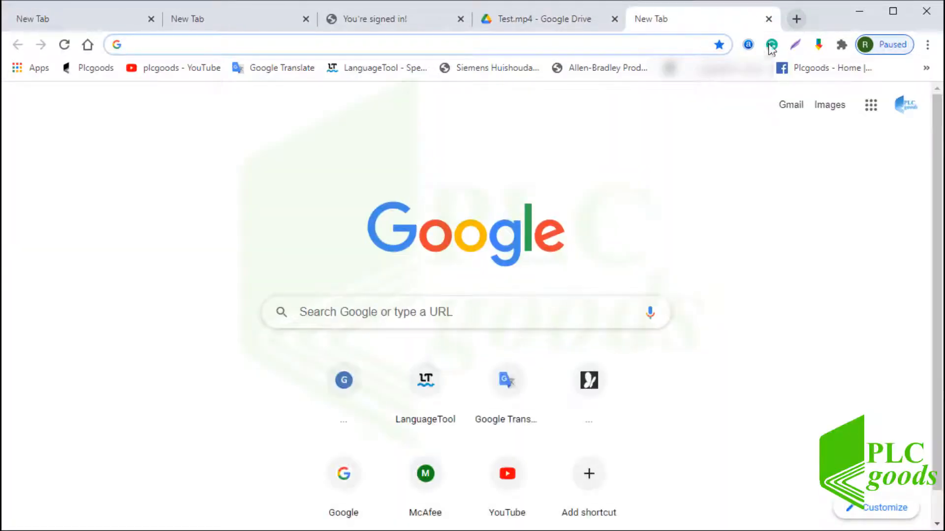
click(871, 105)
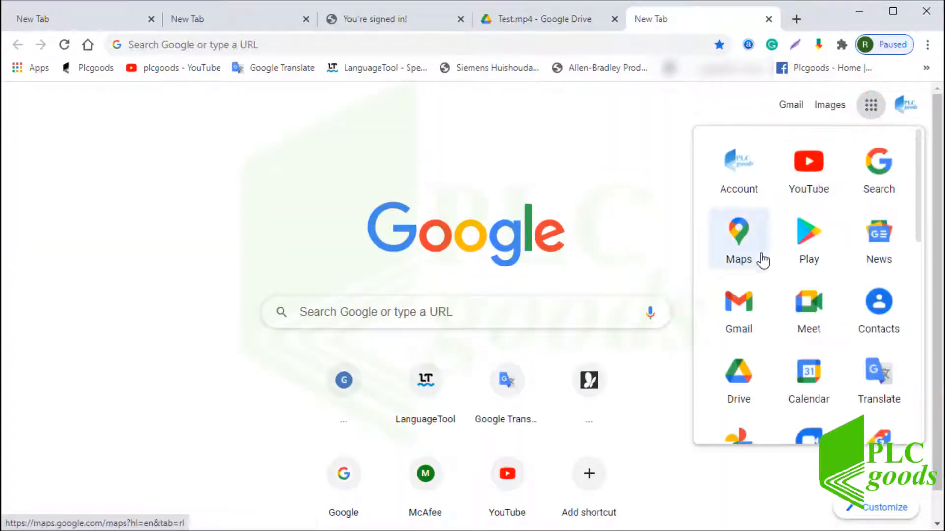
click(739, 374)
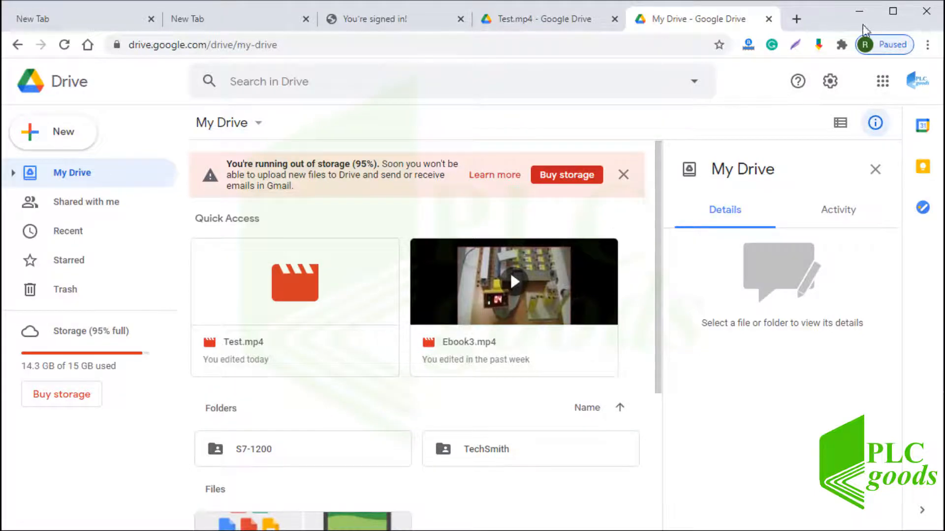
click(859, 10)
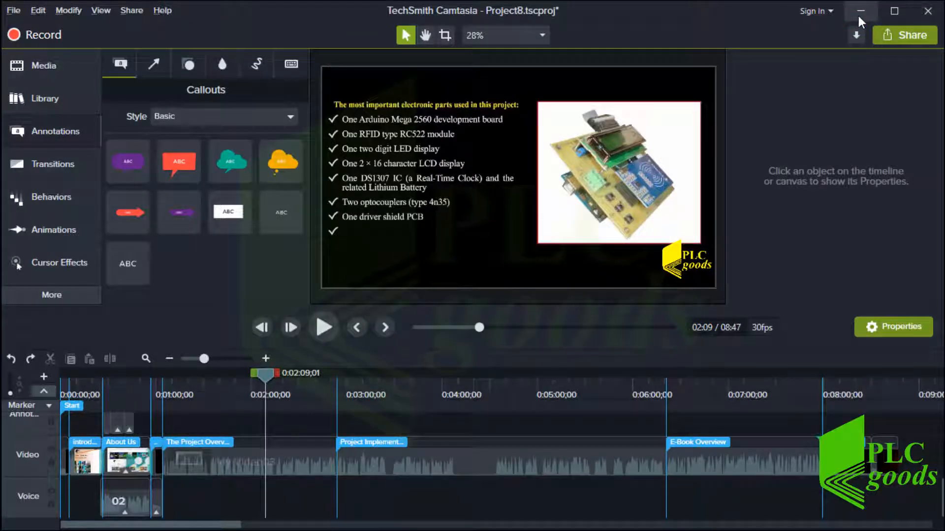
Add Datasheet.pdf from the New folder to the timeline end and zoom the timeline in
key(alt+Tab)
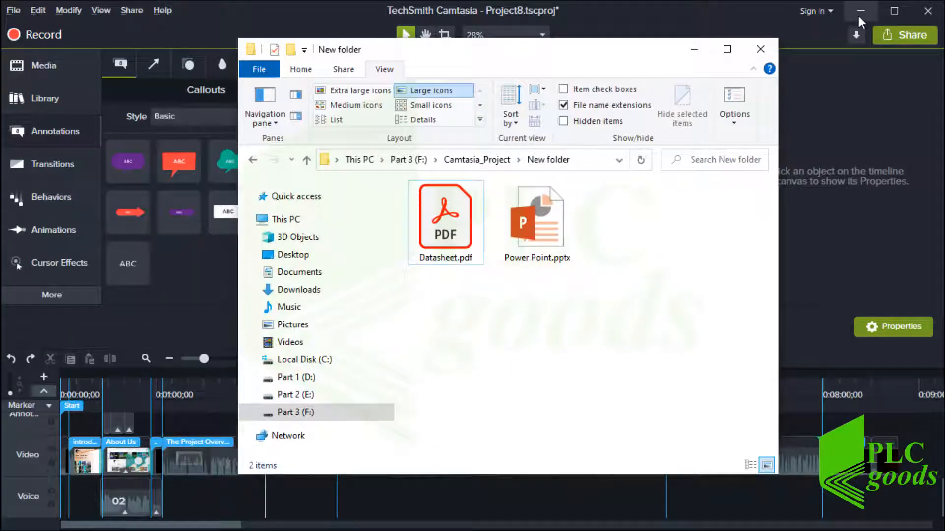
click(456, 230)
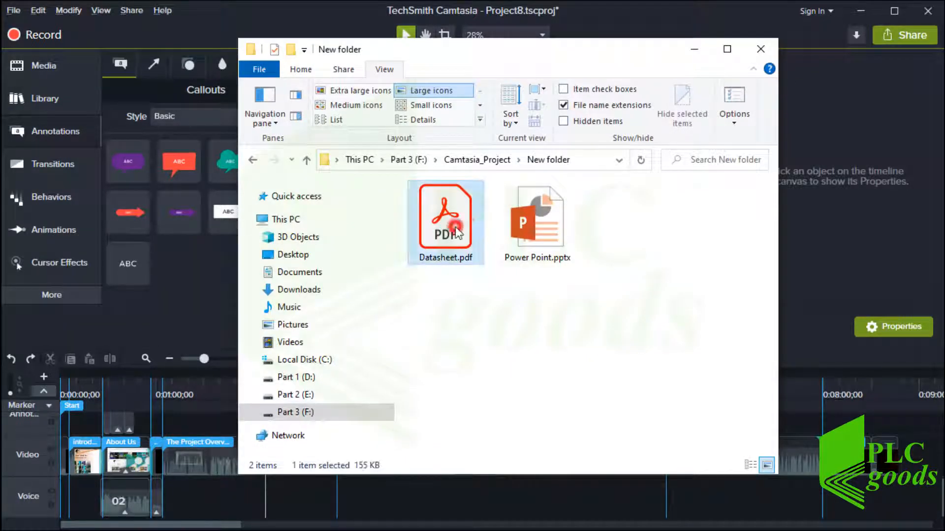
drag(455, 229, 905, 461)
click(907, 379)
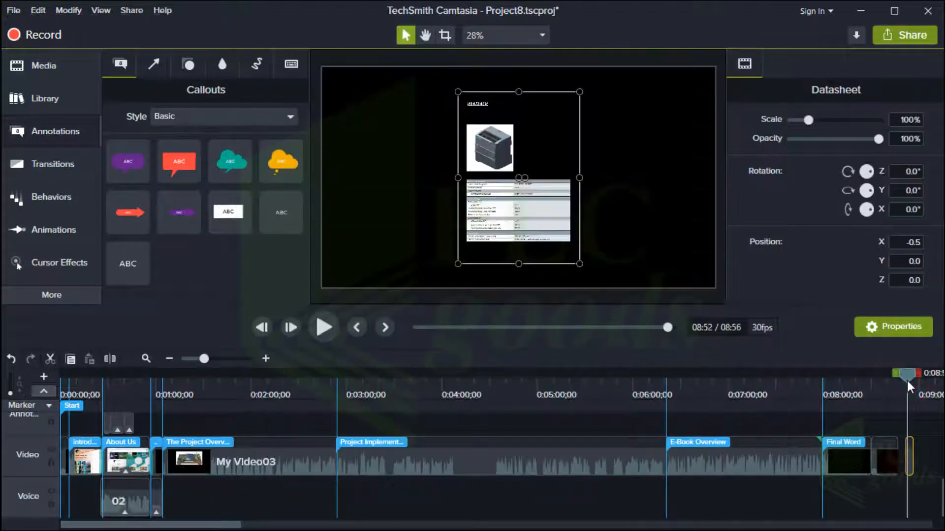
click(266, 358)
click(266, 358)
click(267, 358)
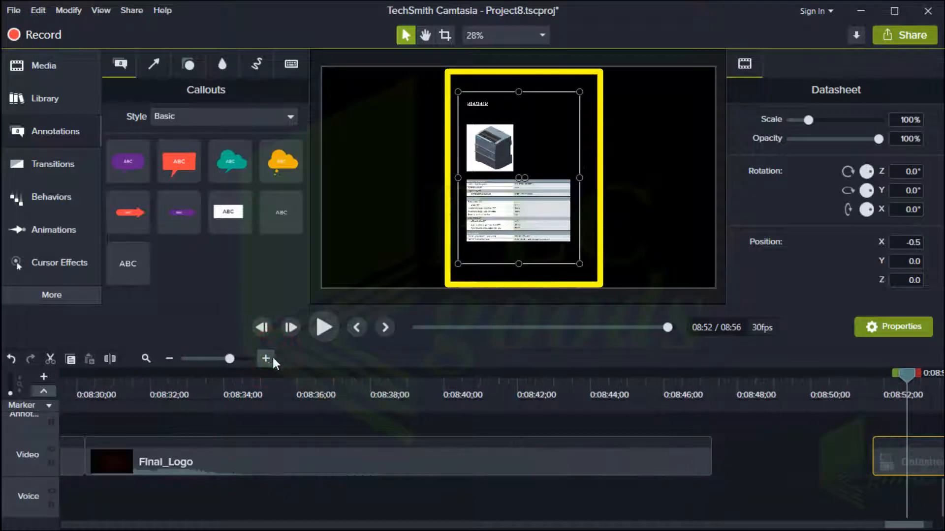
scroll(891, 514, right, 3)
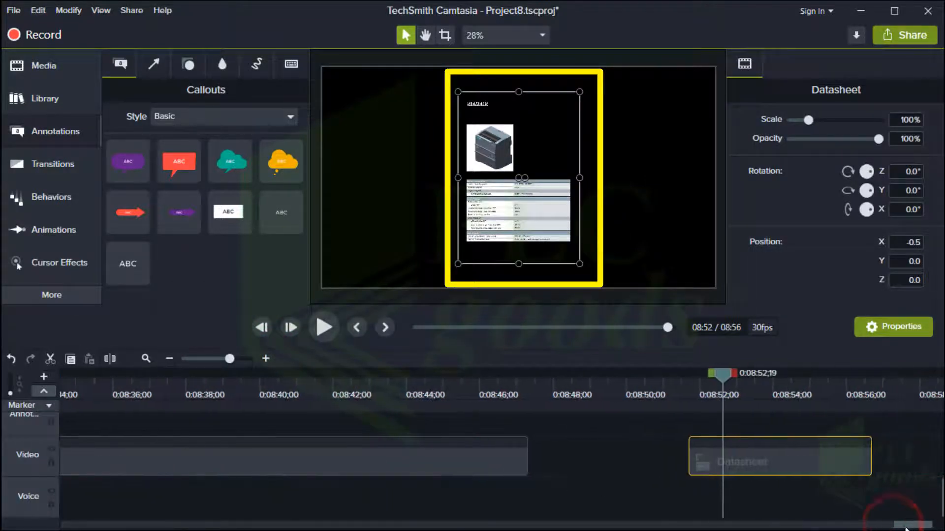
Move the Datasheet clip near 0:08:47 and enlarge it, then undo the enlargement and the clip
drag(777, 469, 609, 465)
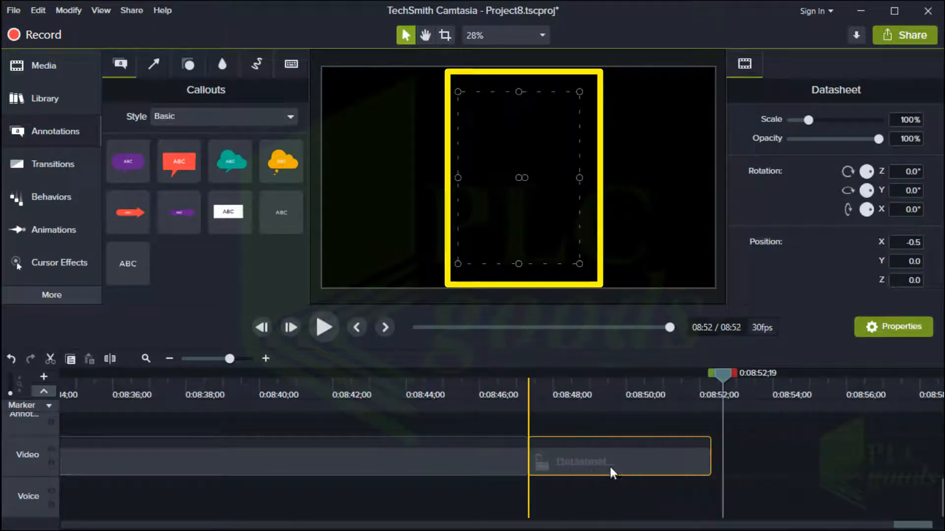
click(562, 386)
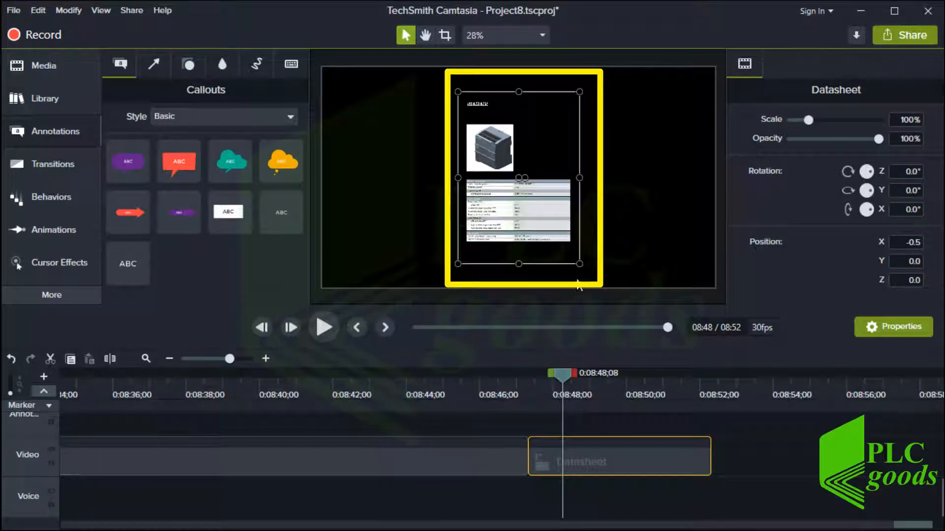
drag(579, 265, 607, 290)
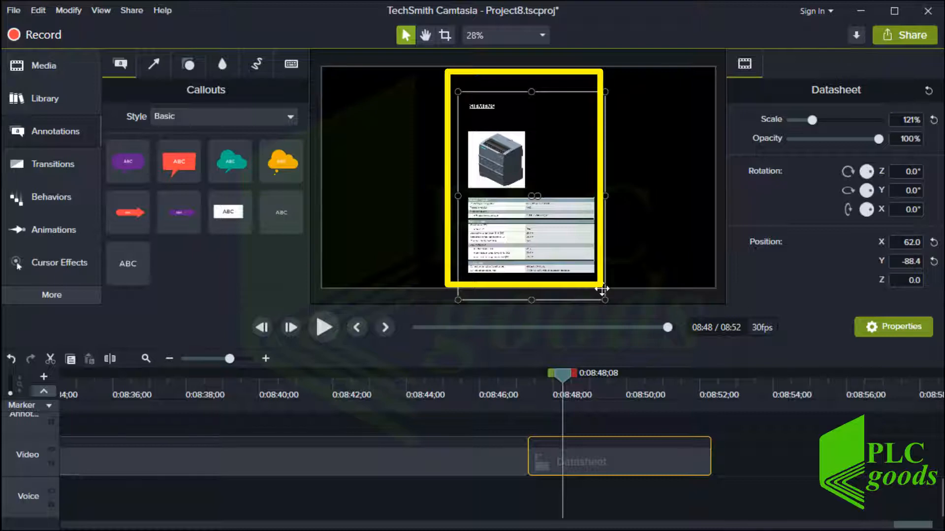
key(ctrl+z)
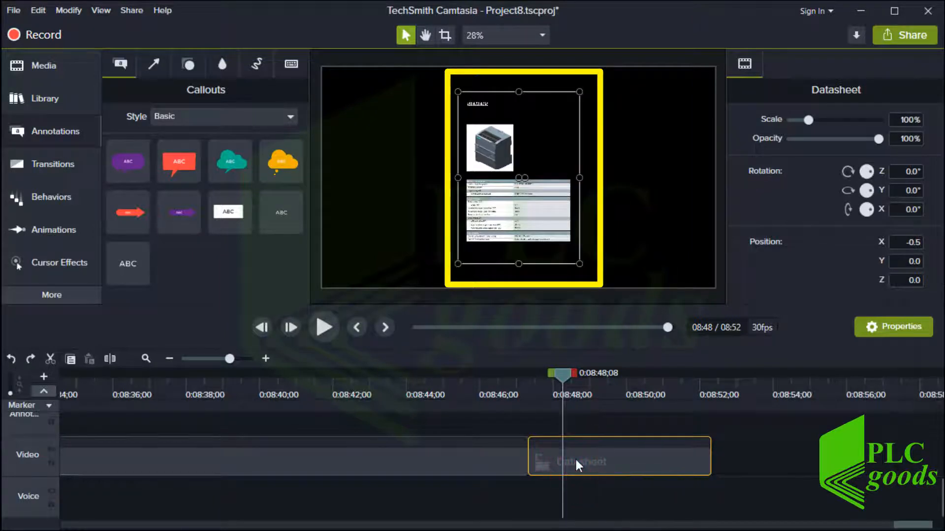
key(ctrl+z)
Add Power Point.pptx from the New folder onto the end of the timeline
key(alt+Tab)
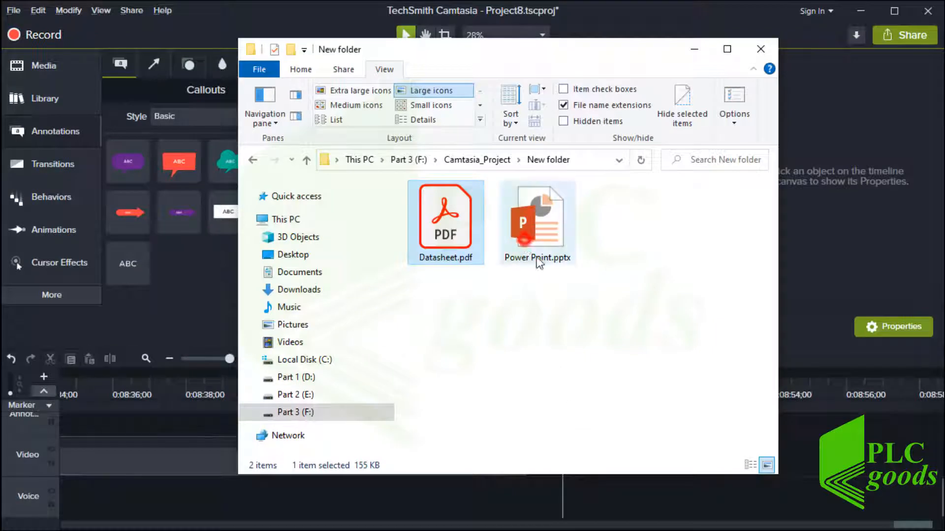
drag(539, 261, 756, 490)
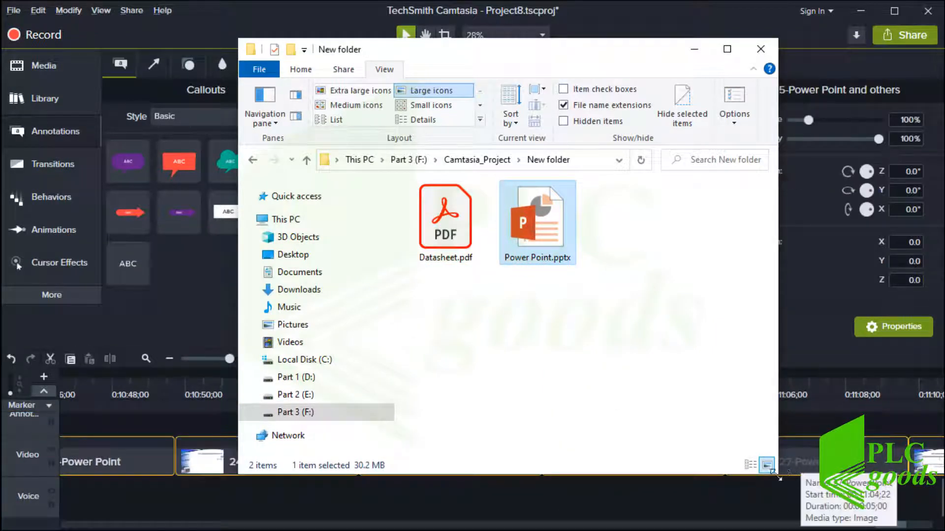
click(738, 495)
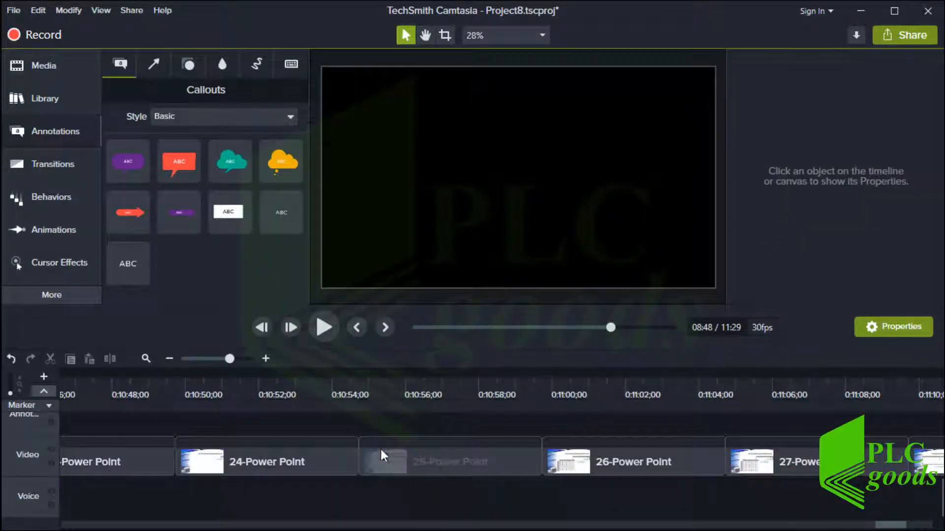
click(168, 361)
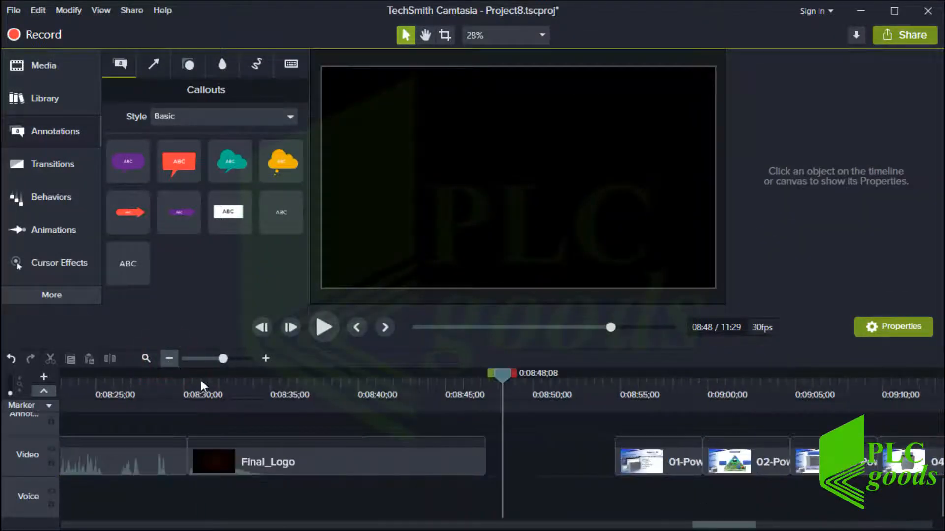
click(166, 363)
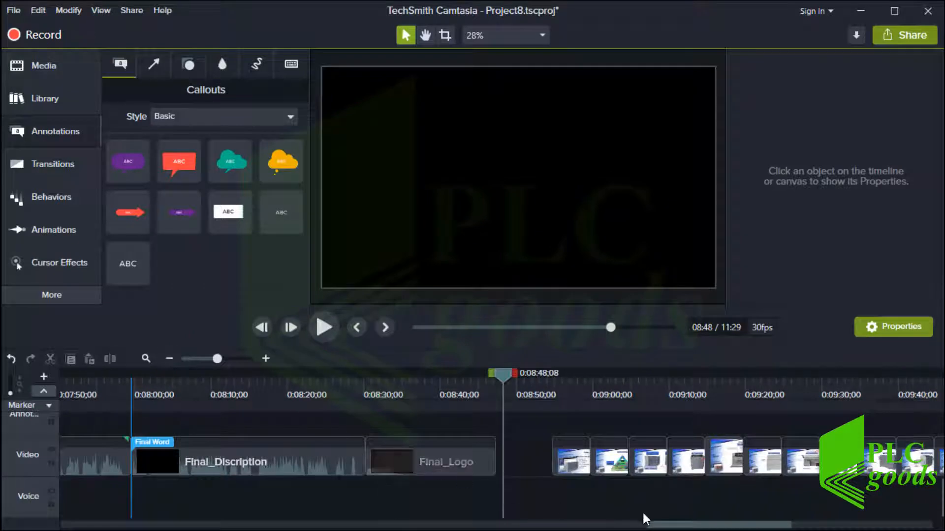
drag(661, 528, 772, 529)
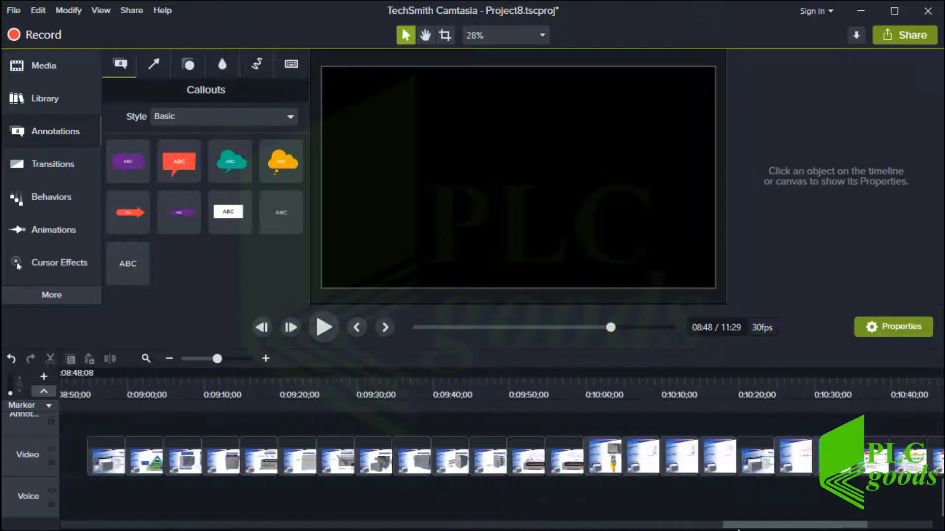
click(97, 387)
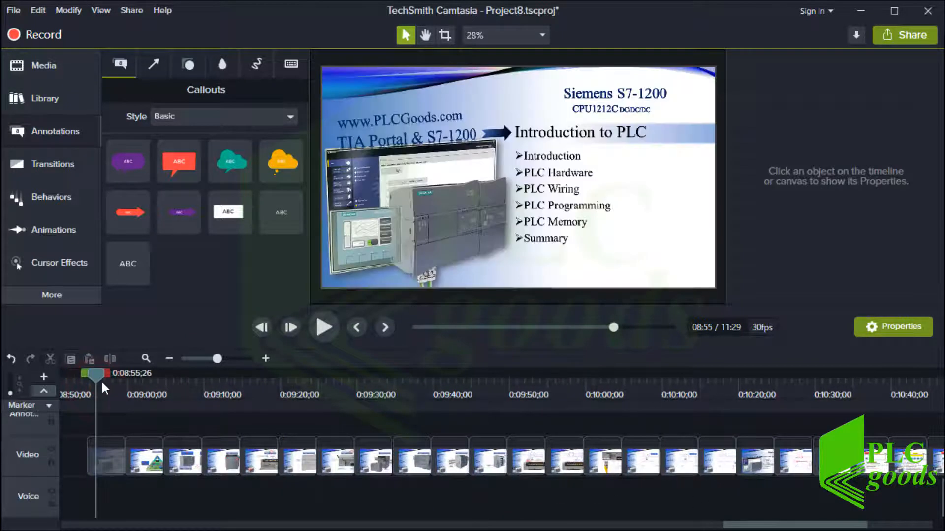
click(119, 383)
drag(131, 386, 294, 402)
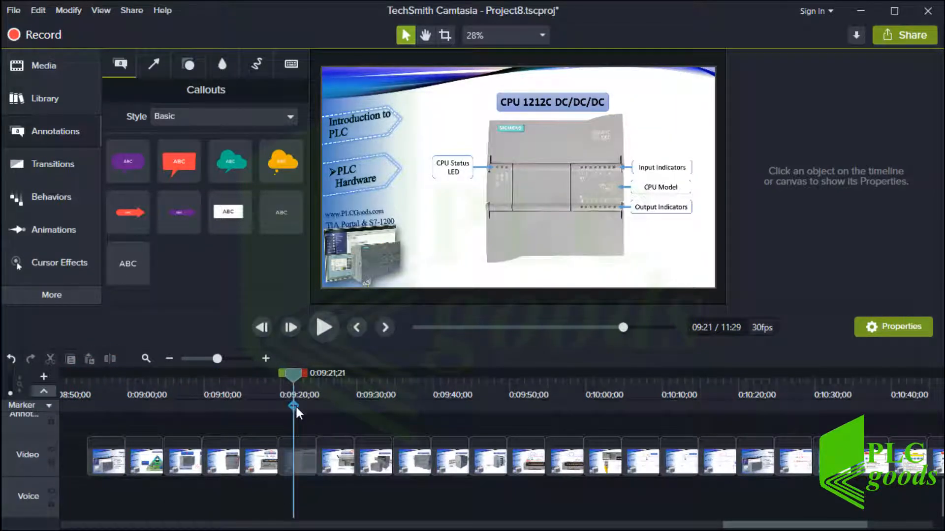
click(302, 457)
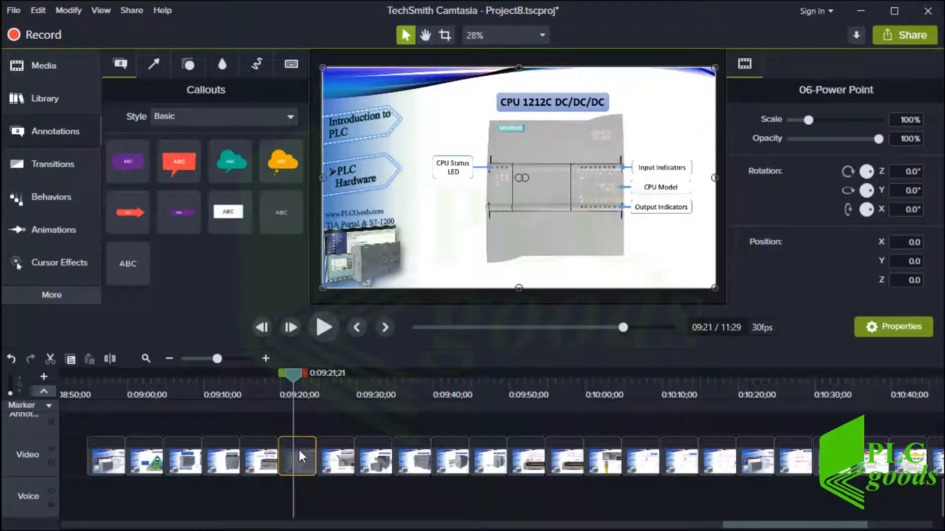
mouse_move(322, 288)
mouse_down()
mouse_move(391, 249)
mouse_move(321, 280)
mouse_move(329, 299)
mouse_up()
click(14, 358)
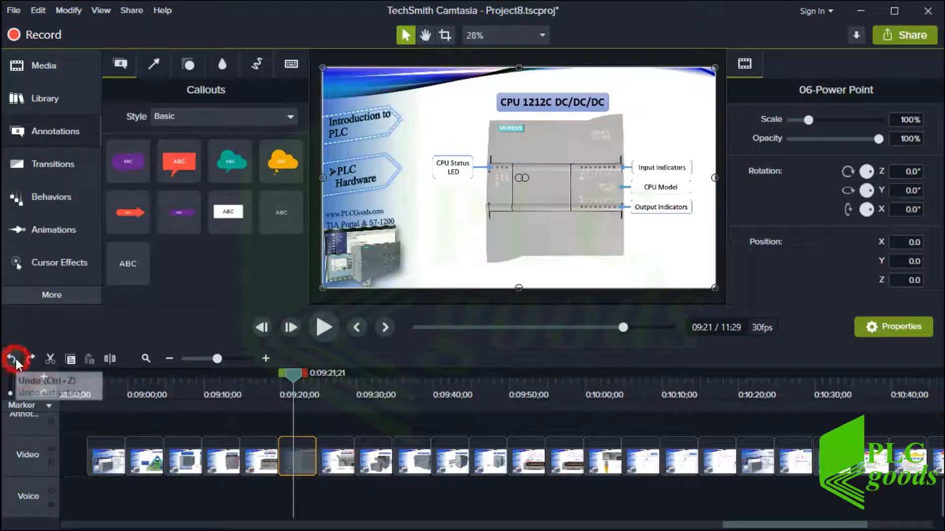
Zoom the timeline out to the whole project and open File > Manage Themes
click(170, 358)
click(170, 358)
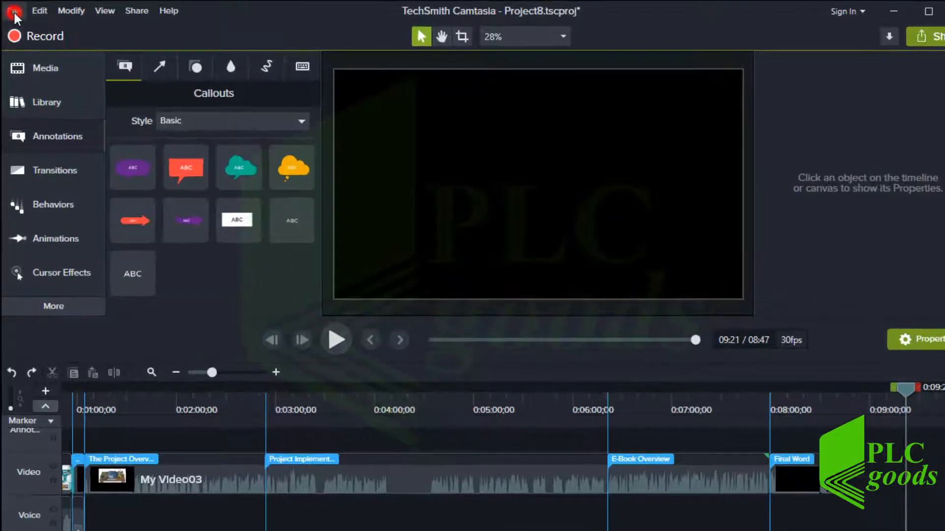
click(15, 15)
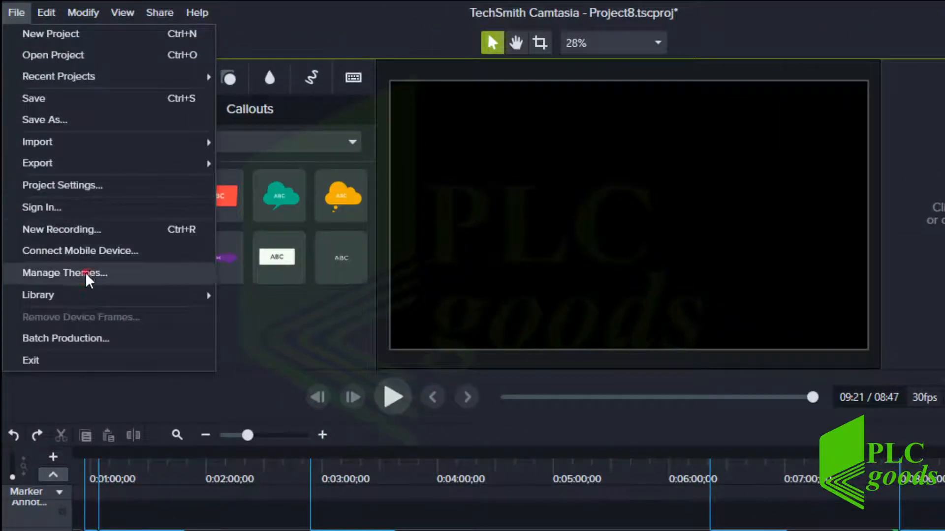
click(85, 273)
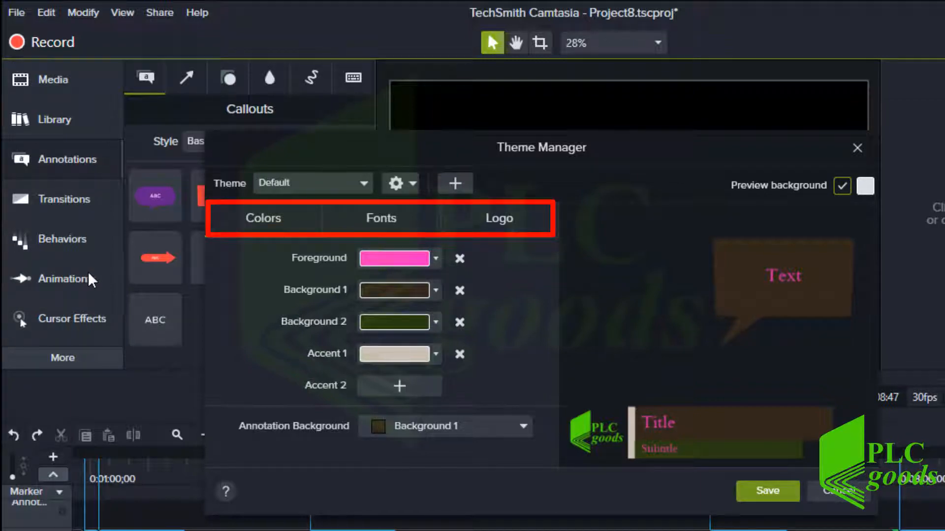
Create a new theme named My theme
click(454, 186)
text(My the)
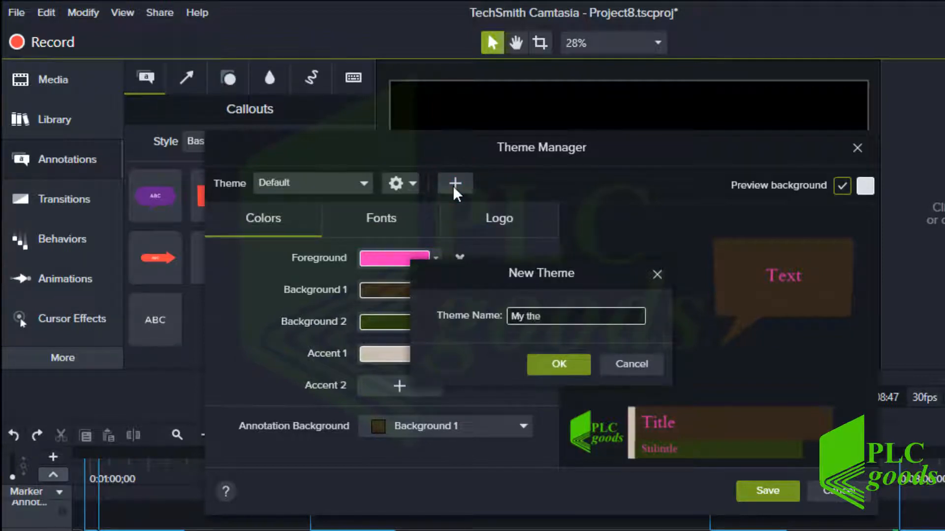
text(me)
click(555, 364)
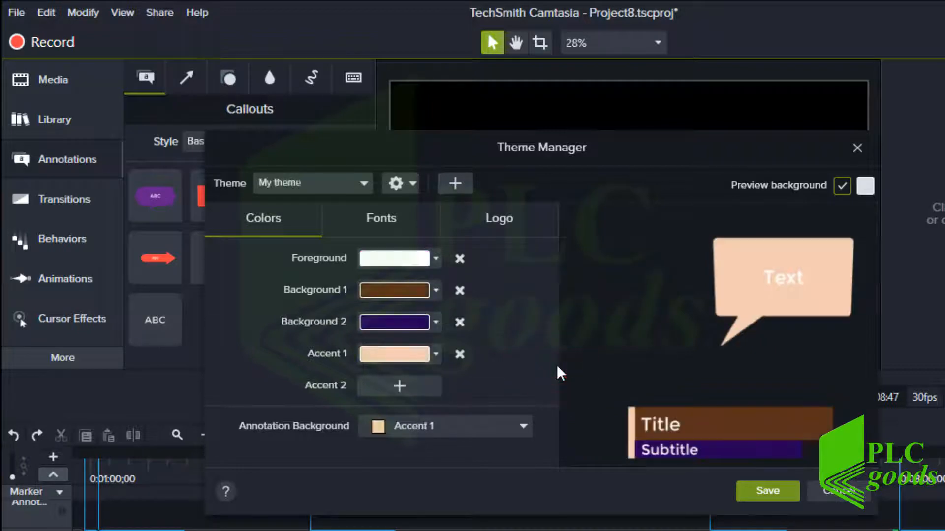
Set the theme colours: black foreground, yellow Background 1, pink Background 2, blue Accent 1
click(435, 258)
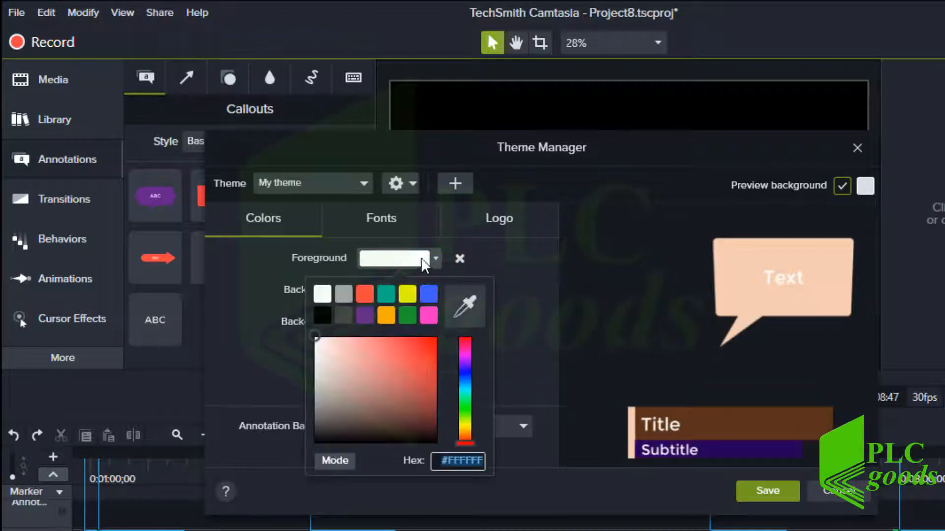
click(408, 290)
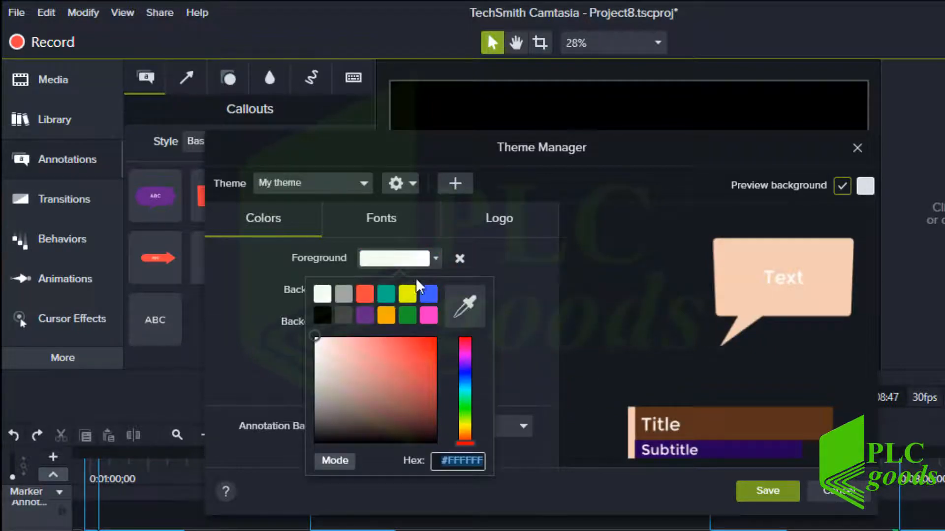
click(435, 258)
click(319, 317)
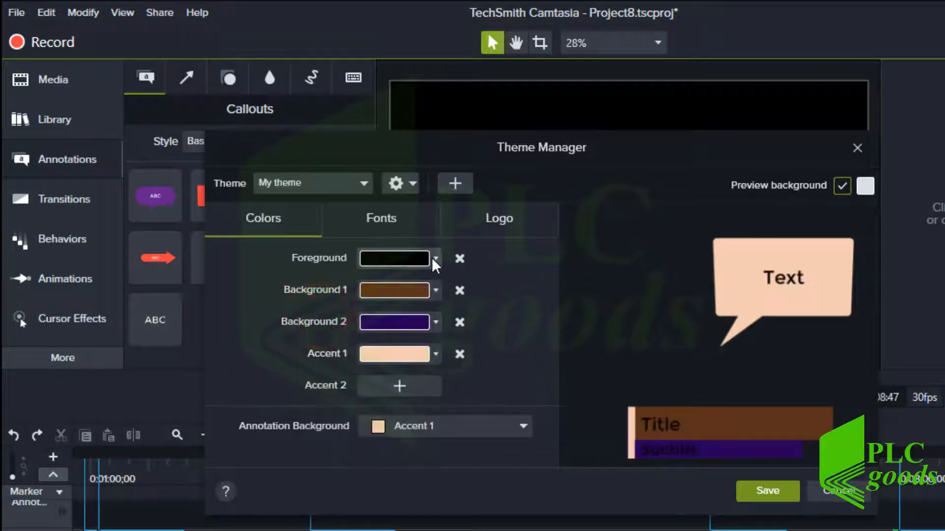
click(435, 290)
click(407, 326)
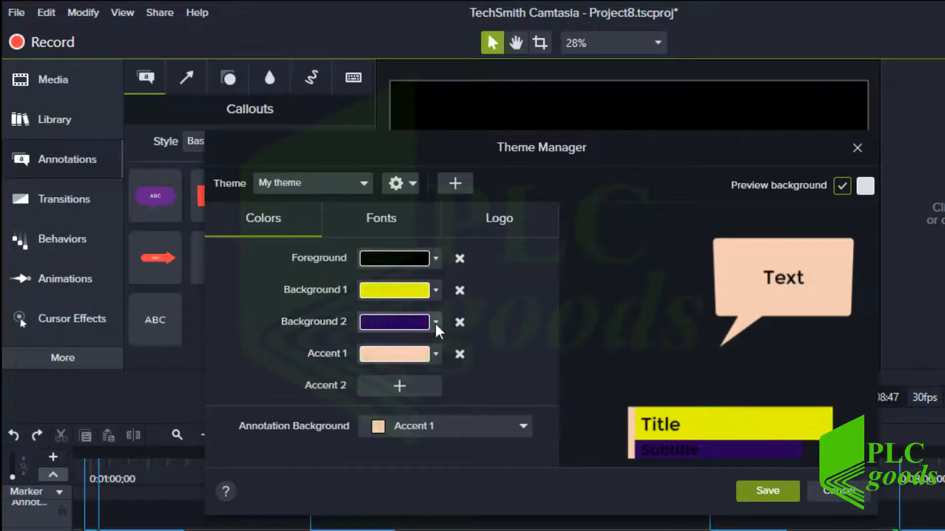
click(436, 322)
click(428, 379)
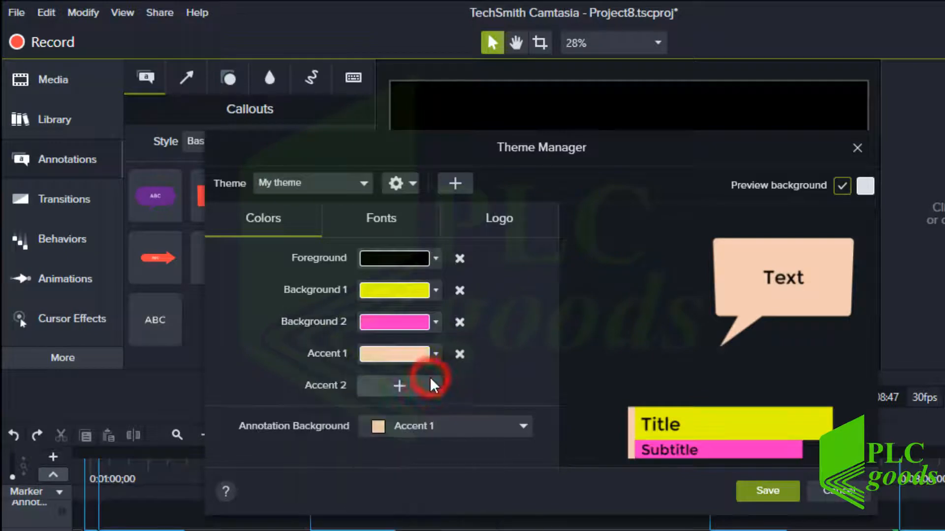
click(436, 354)
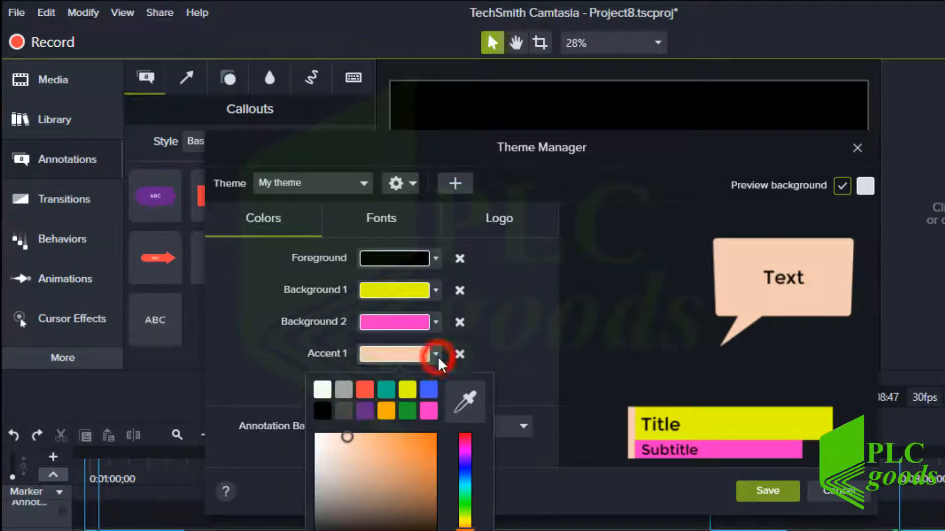
click(432, 390)
click(386, 220)
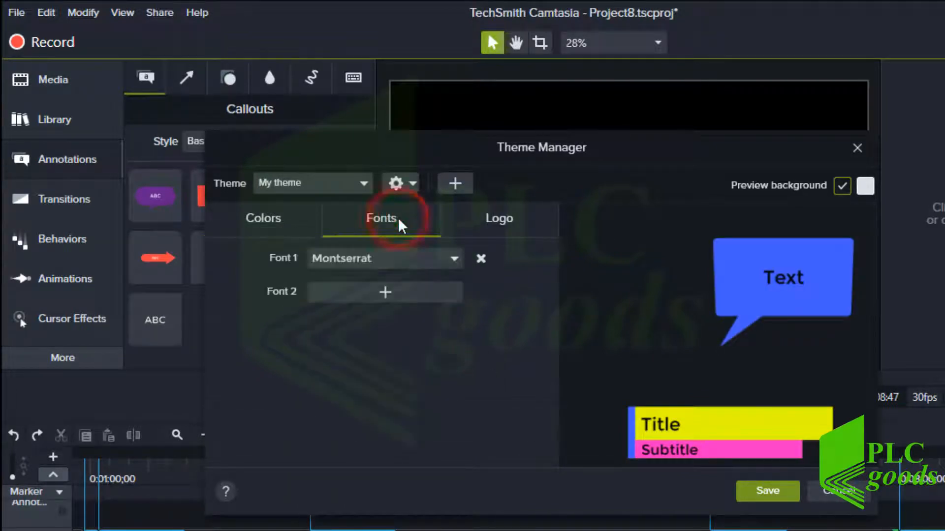
Set Font 1 of My theme to Times New Roman
click(394, 259)
text(ti)
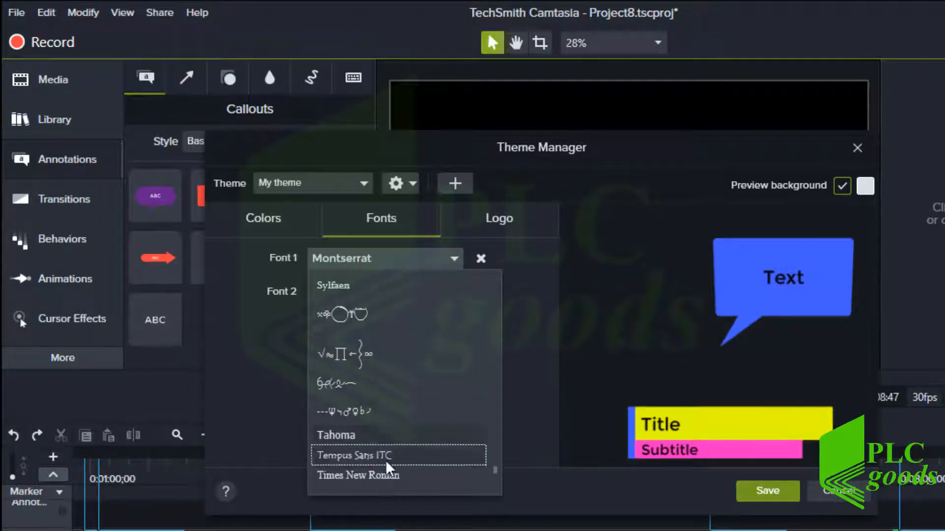
click(381, 474)
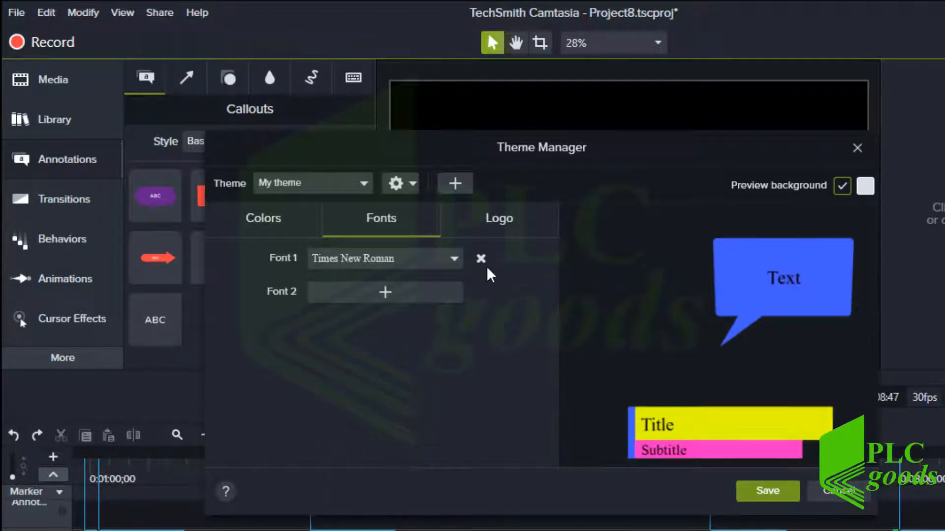
Load Green_Logo.png as the theme logo and save My theme
click(500, 231)
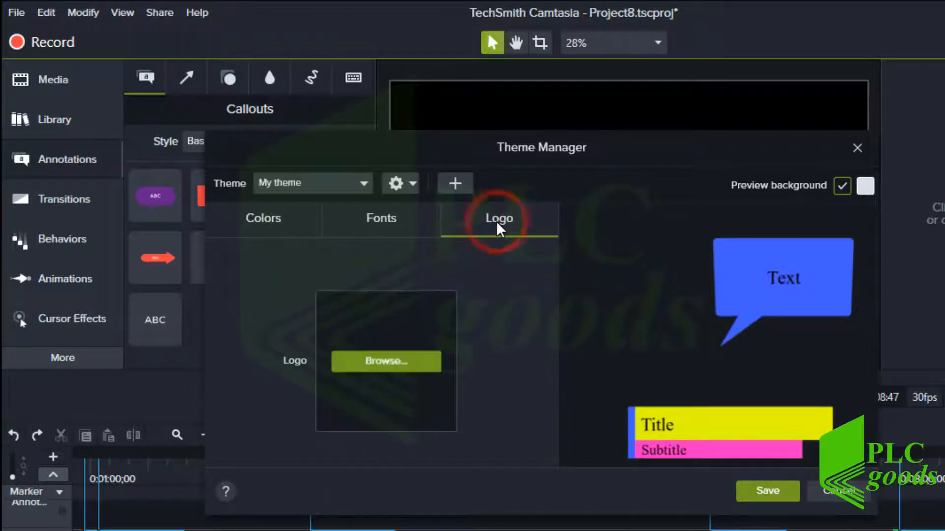
click(405, 363)
click(507, 255)
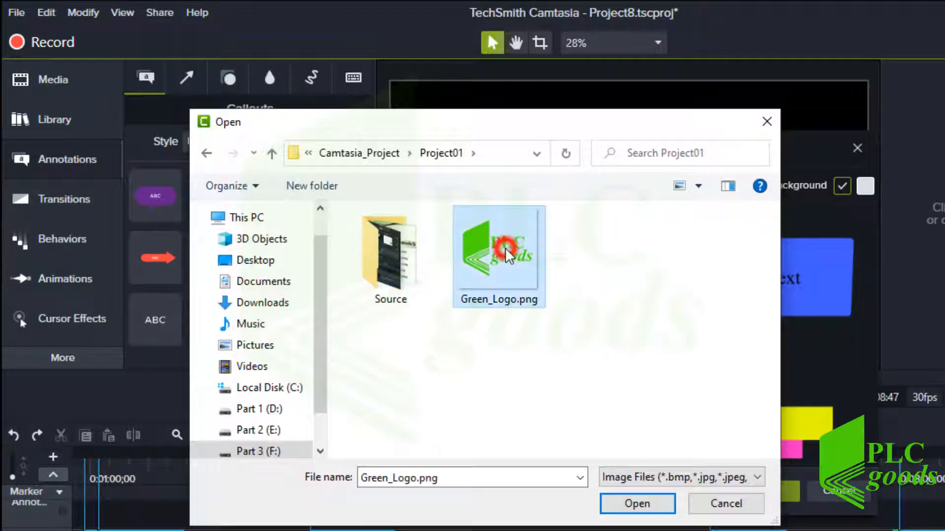
double_click(507, 255)
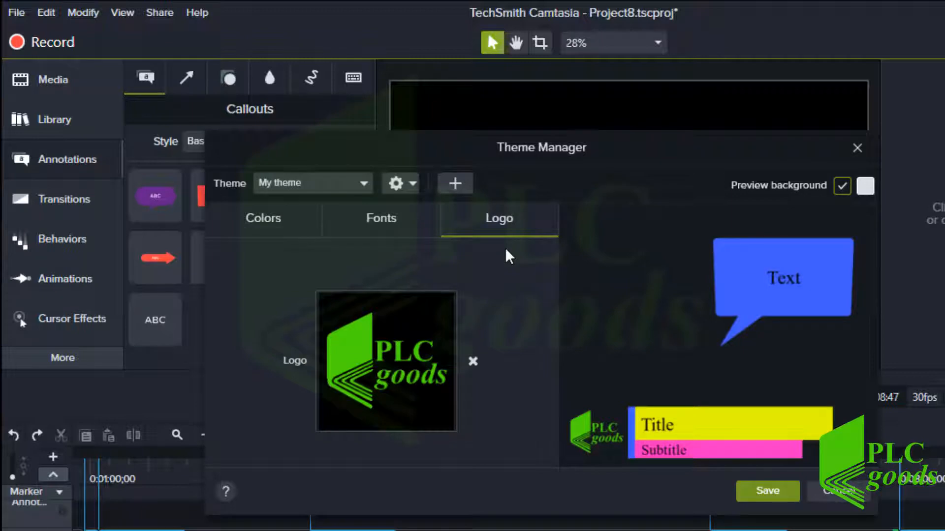
click(749, 492)
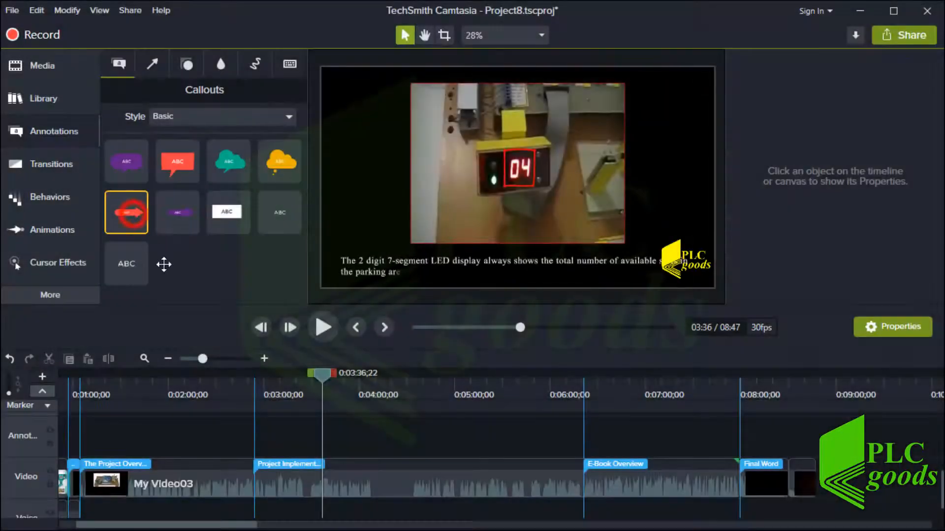
Place a Text Arrow callout at 03:36 and apply My theme to it, turning it blue
mouse_move(164, 264)
mouse_down()
mouse_move(305, 415)
mouse_move(318, 443)
mouse_move(392, 426)
mouse_up()
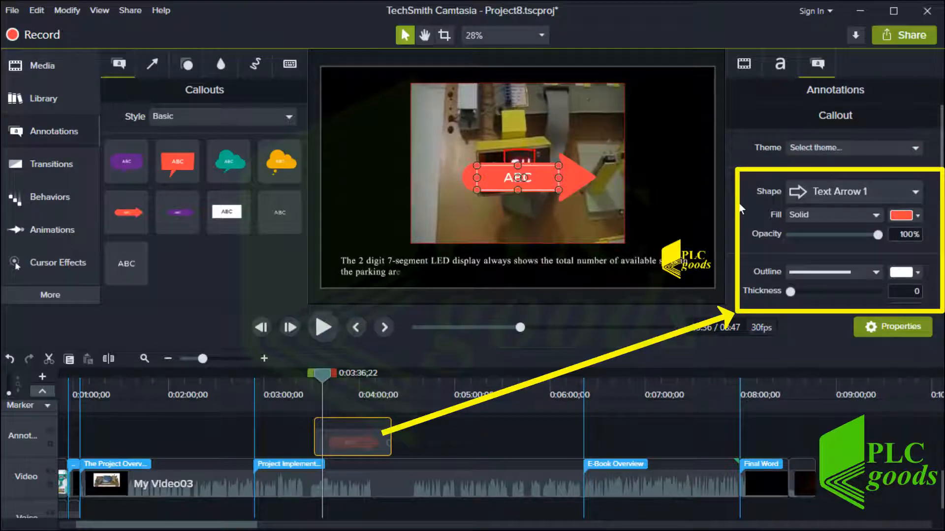
click(808, 146)
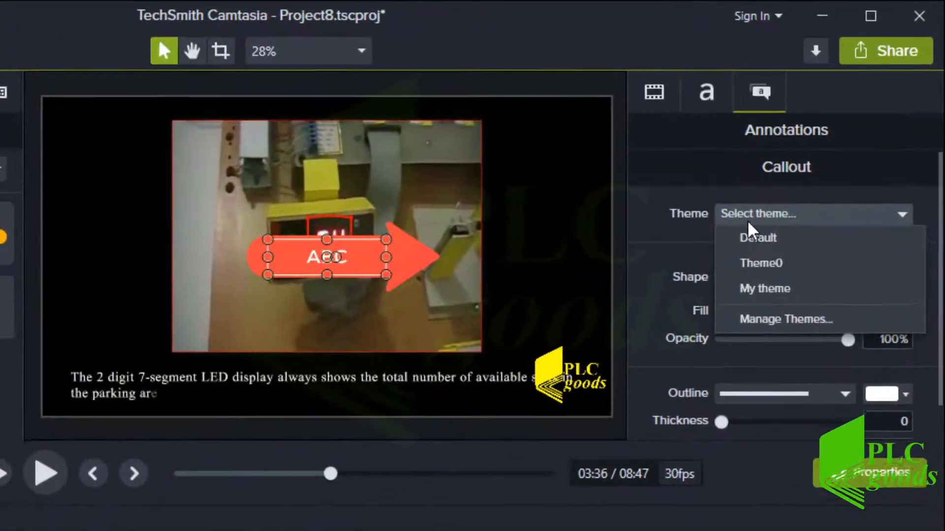
click(753, 268)
click(763, 215)
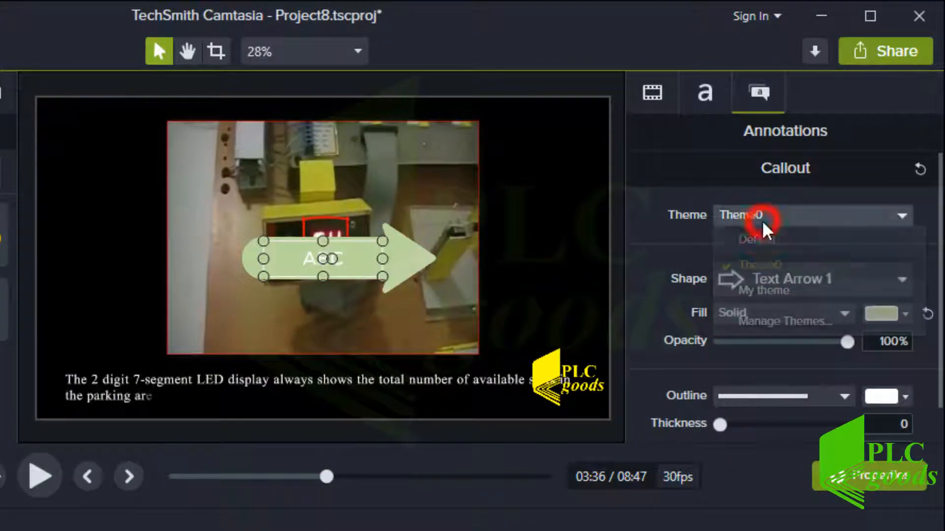
click(760, 294)
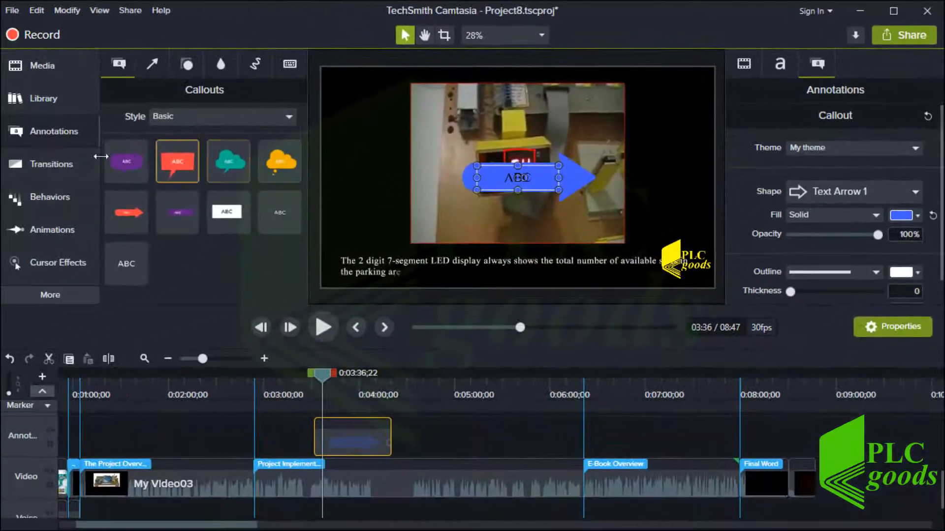
Drag basicthird-01 from Library's Lower Thirds onto the Annotation track near 04:38 and preview it
click(42, 98)
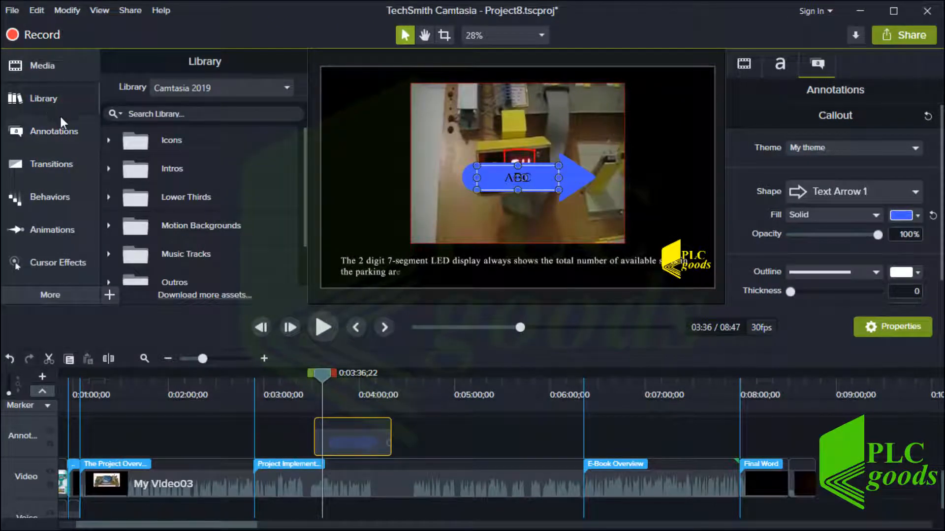
click(108, 198)
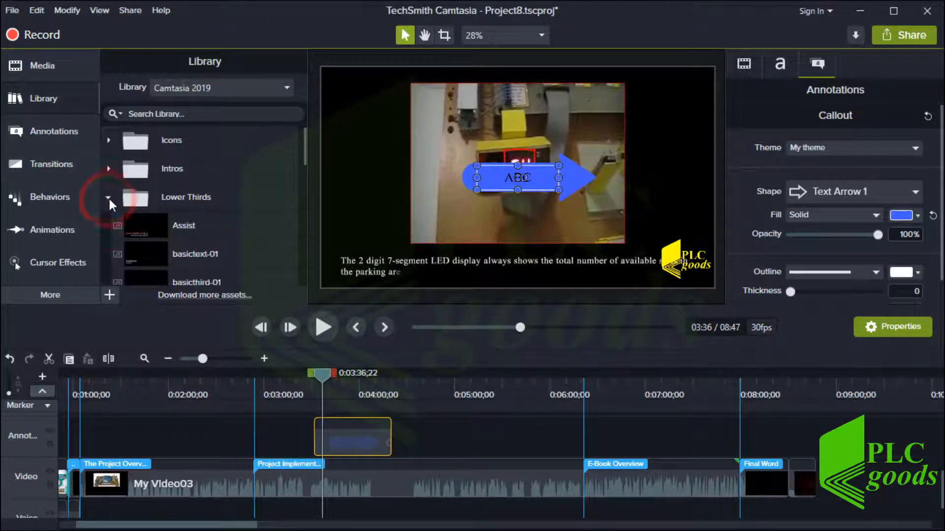
scroll(112, 209, down, 2)
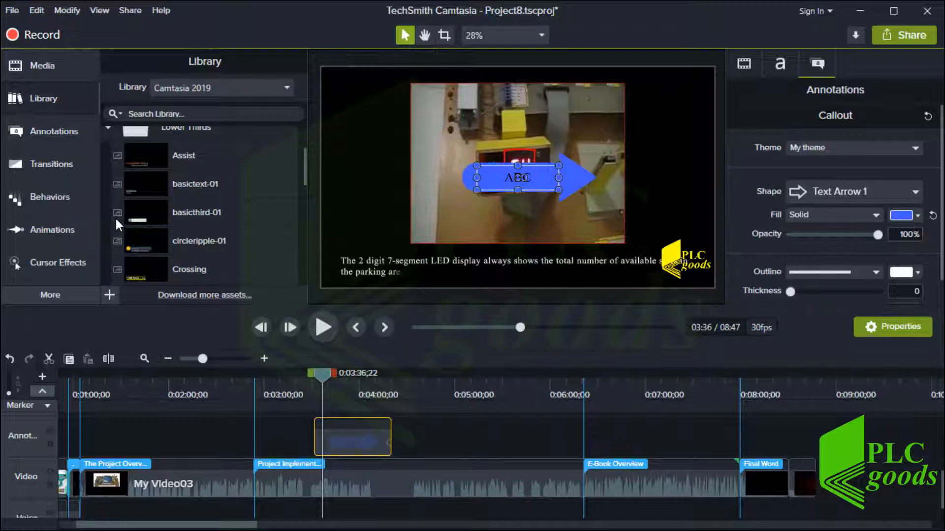
mouse_move(140, 218)
mouse_down()
mouse_move(429, 450)
mouse_move(417, 446)
mouse_move(509, 442)
mouse_up()
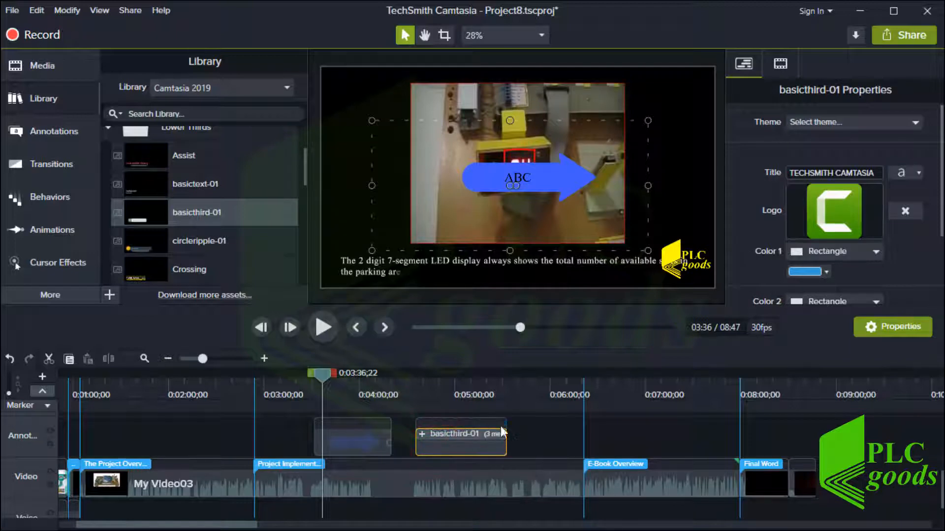
drag(462, 384, 424, 378)
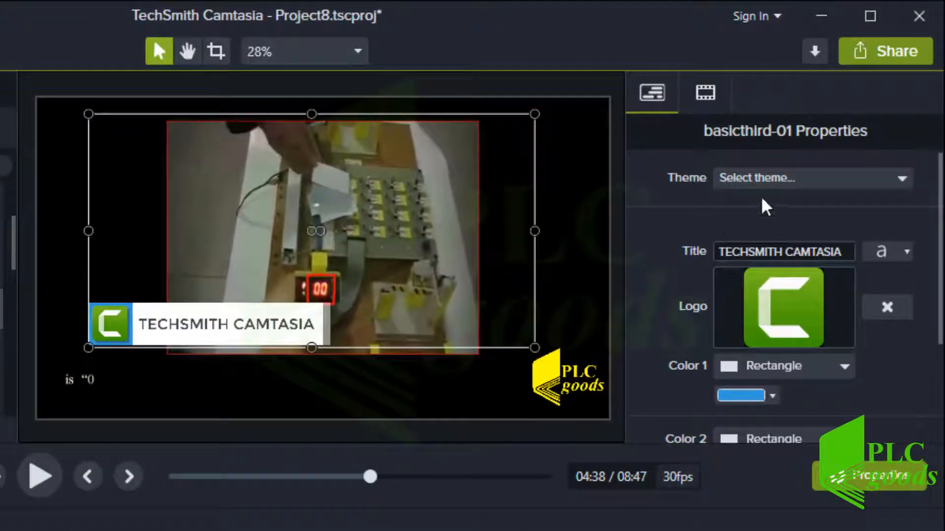
Apply My theme to basicthird-01 and move the clip to start around 0:01:04
click(783, 170)
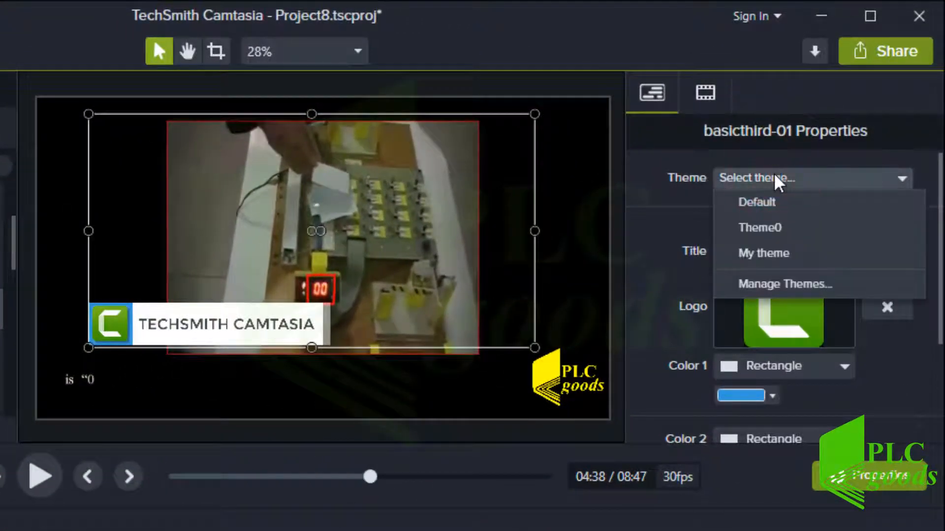
click(742, 255)
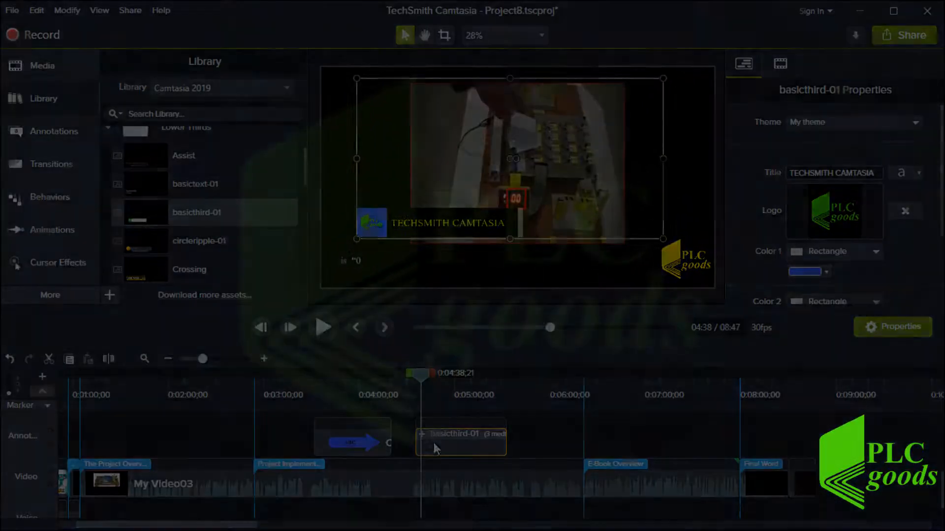
mouse_move(433, 441)
mouse_down()
mouse_move(420, 473)
mouse_move(109, 480)
mouse_up()
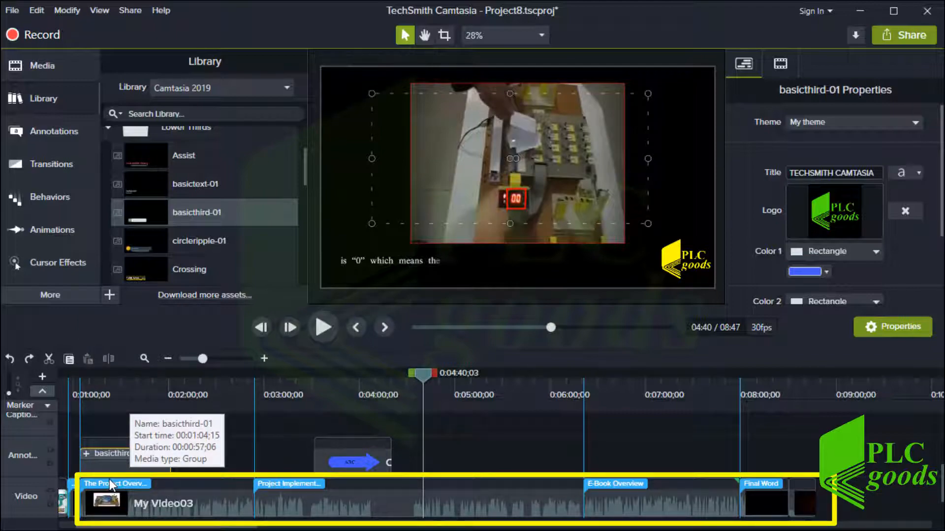
With the annotation track locked, insert blank time from about 0:01:04 to 0:02:00
click(121, 383)
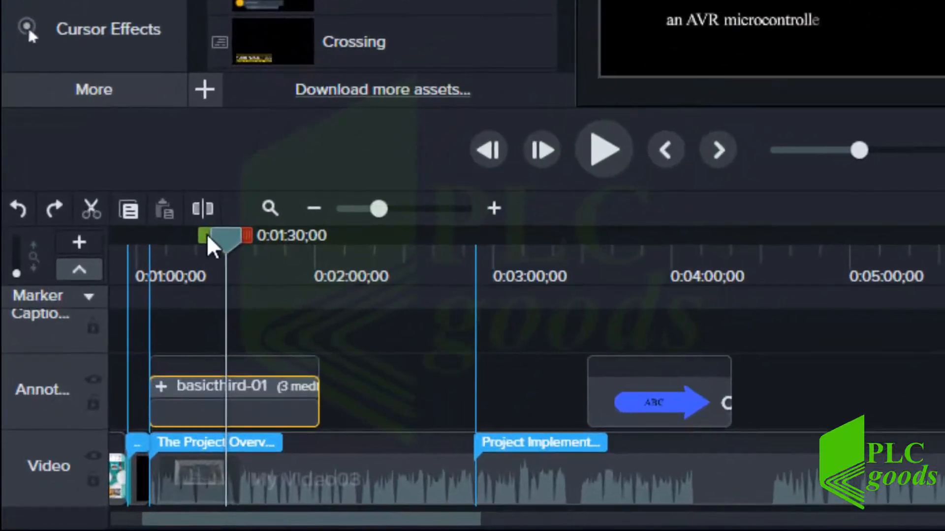
drag(167, 294, 109, 291)
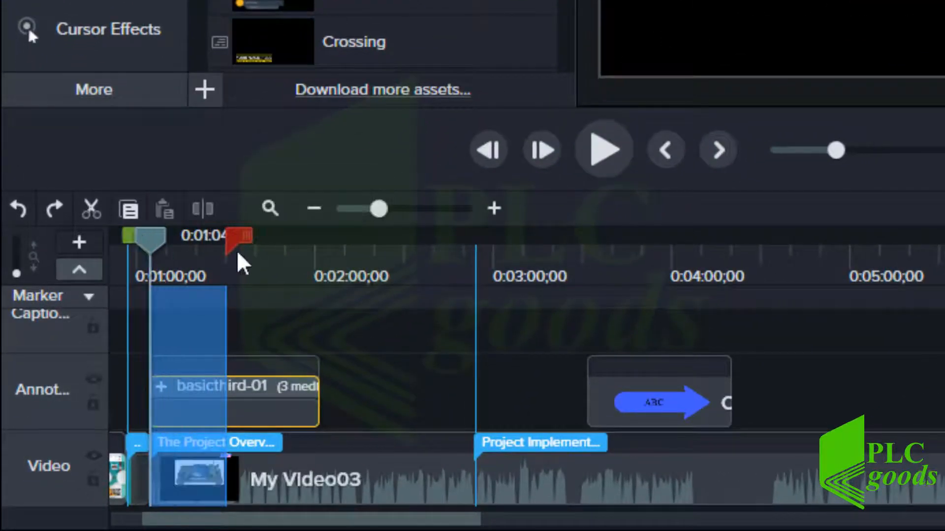
drag(231, 243, 330, 298)
click(91, 404)
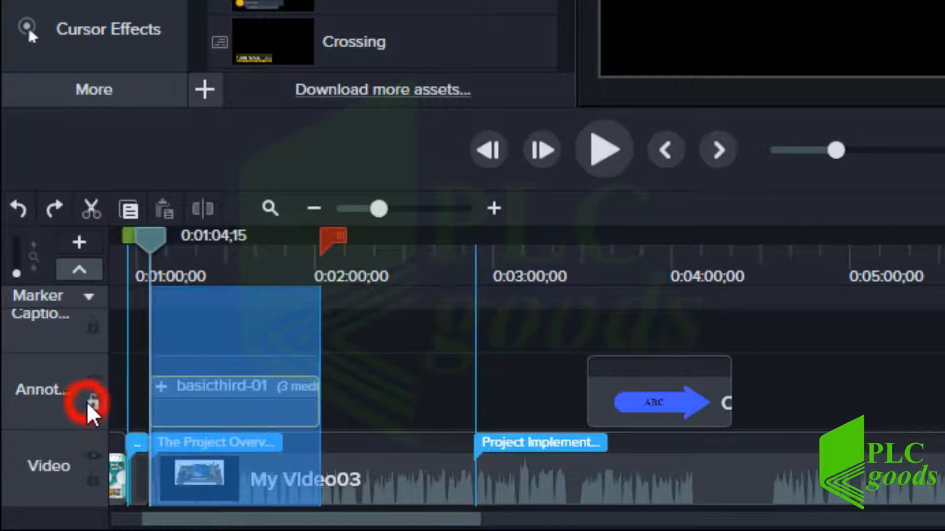
right_click(199, 386)
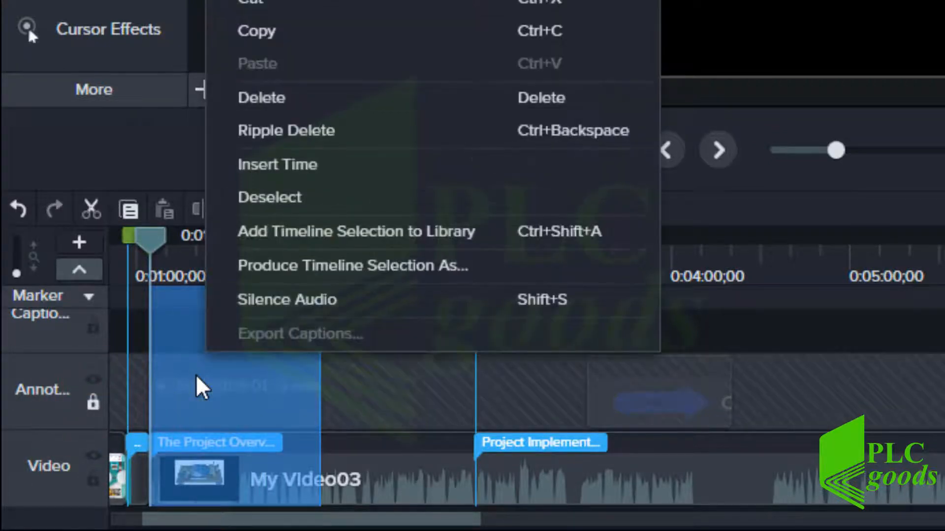
click(276, 167)
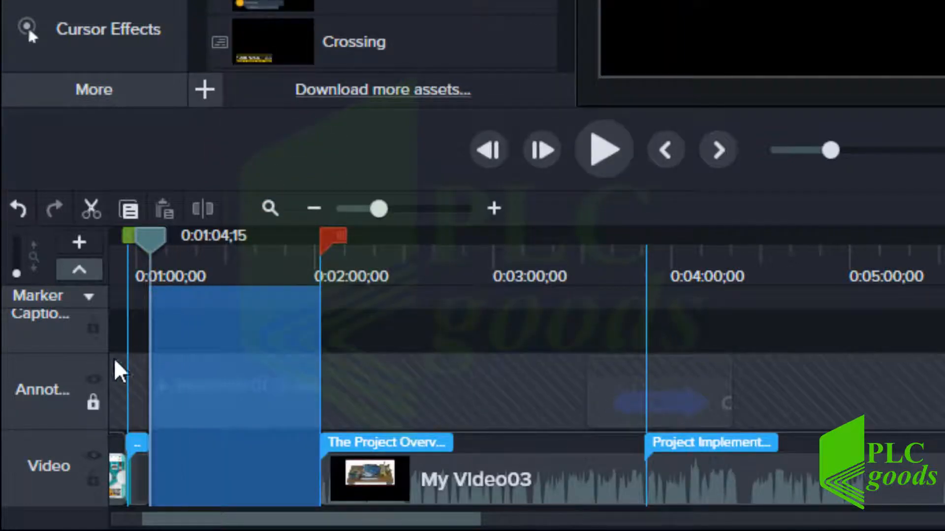
Unlock the annotation track and move basicthird-01 onto the video track, ripple-shifting it later into the gap
click(94, 404)
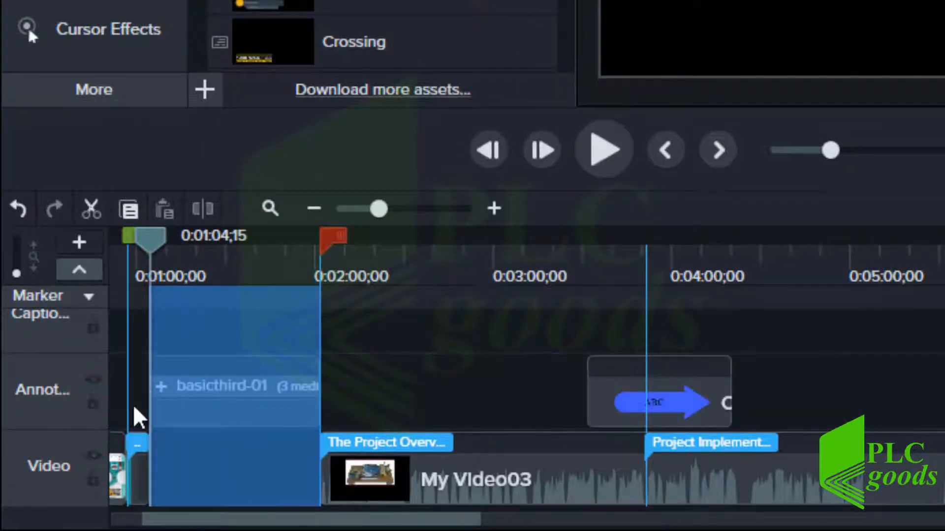
drag(231, 428, 238, 488)
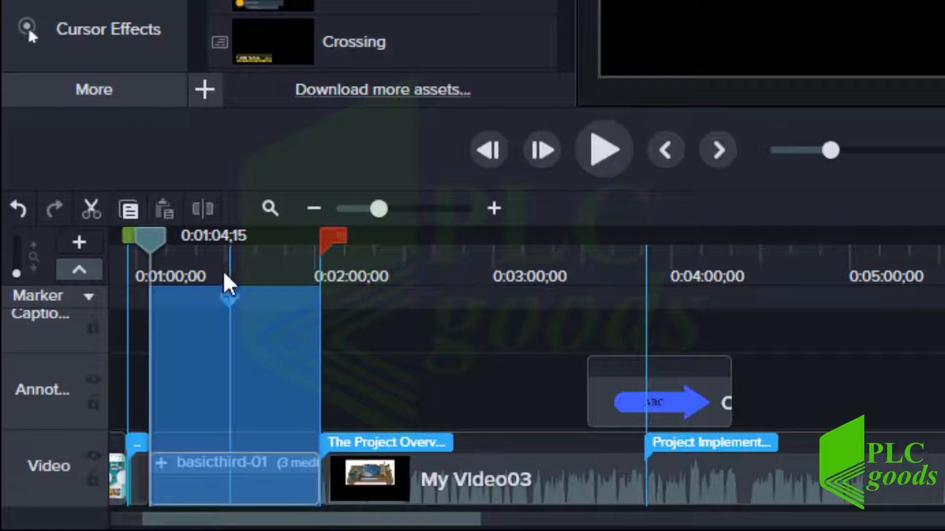
click(231, 251)
drag(230, 252, 162, 254)
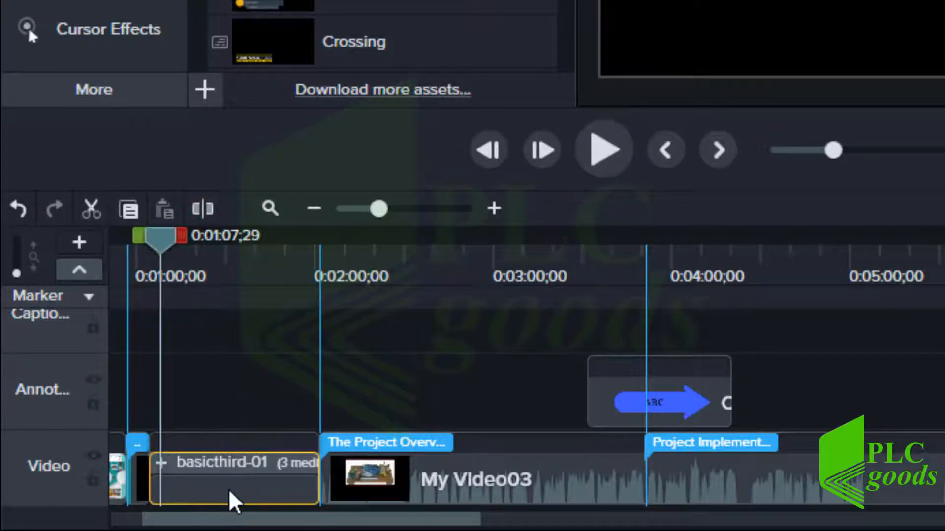
mouse_move(231, 500)
drag(229, 492, 275, 489)
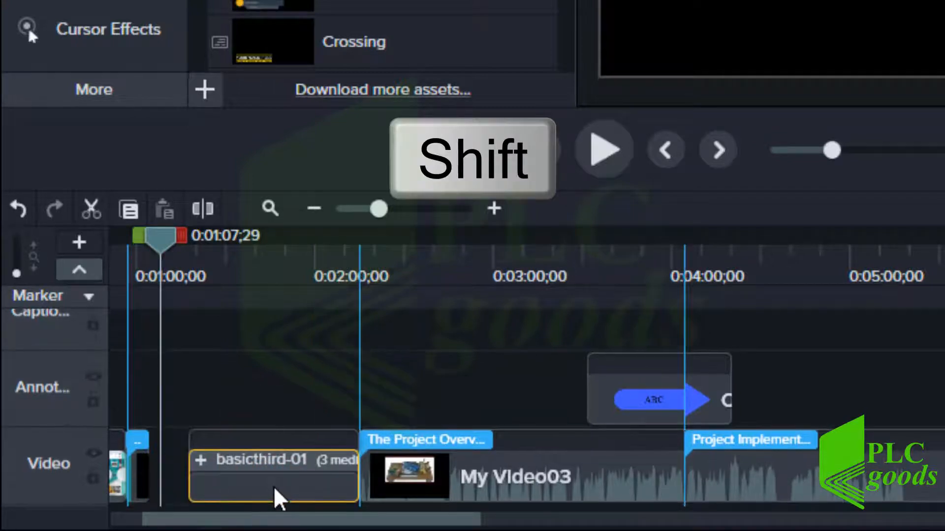
Try a 3-second final-frame extension on the E-Book Title clip, then undo it
click(504, 209)
click(504, 209)
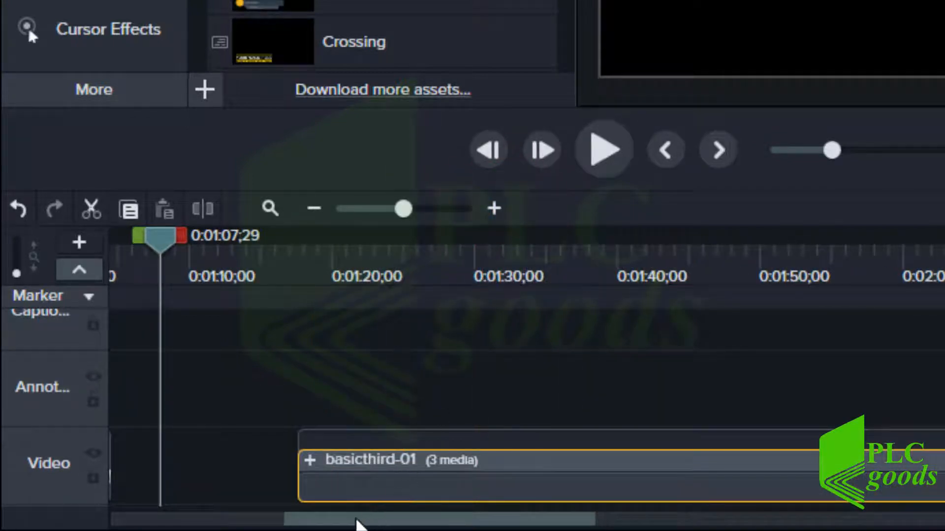
drag(359, 524, 308, 523)
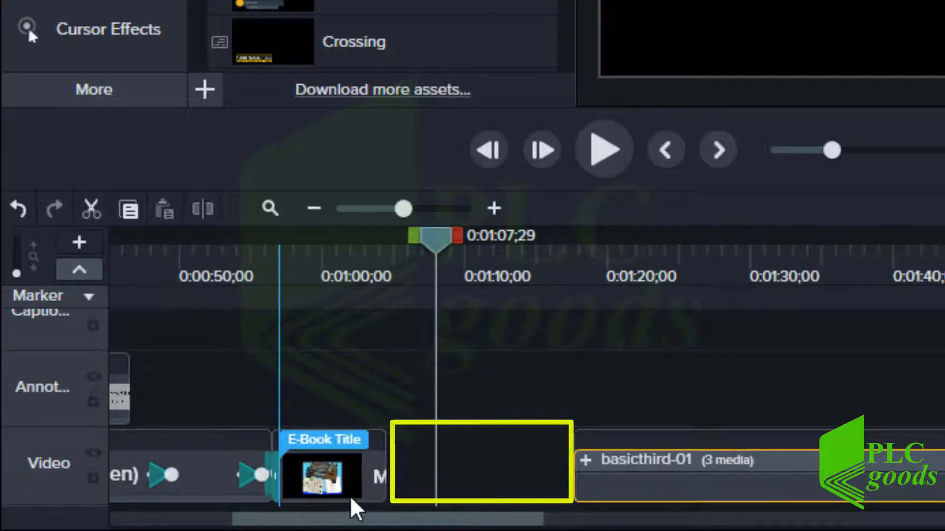
click(362, 484)
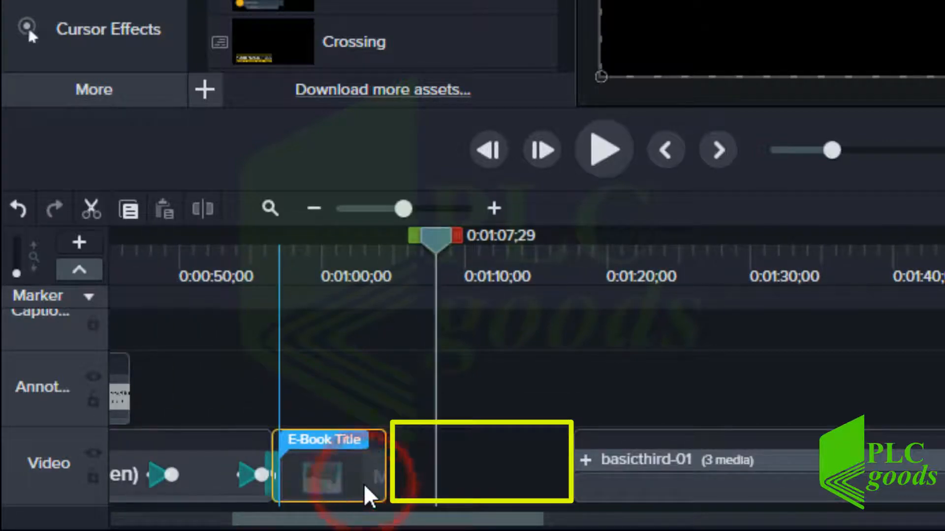
click(359, 276)
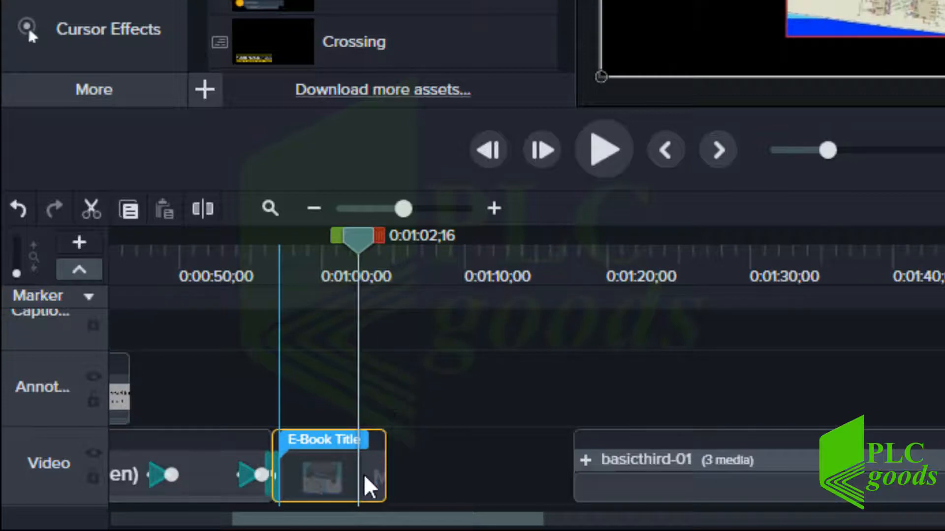
right_click(363, 489)
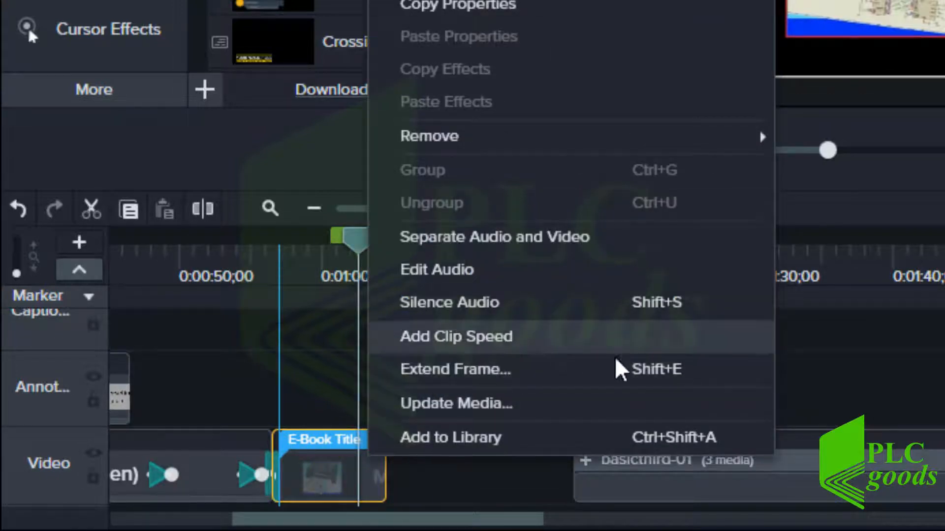
click(606, 380)
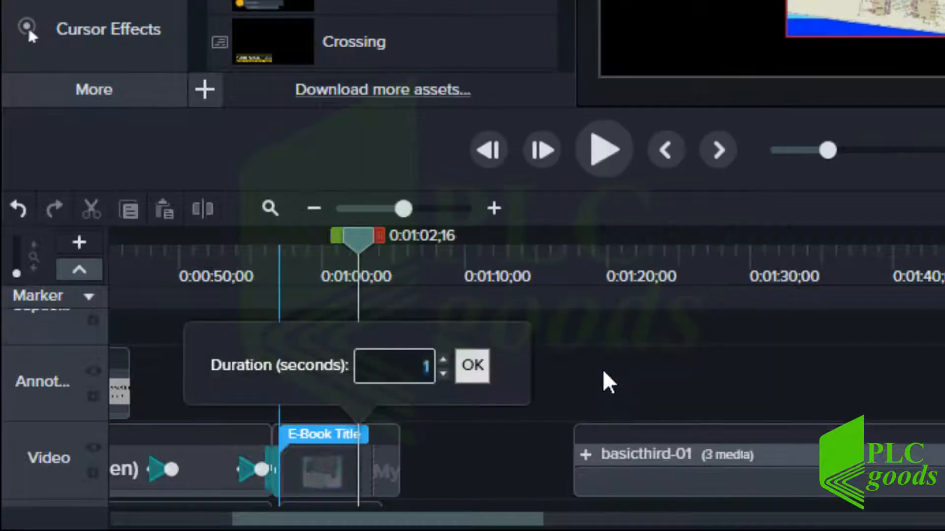
click(443, 361)
click(443, 361)
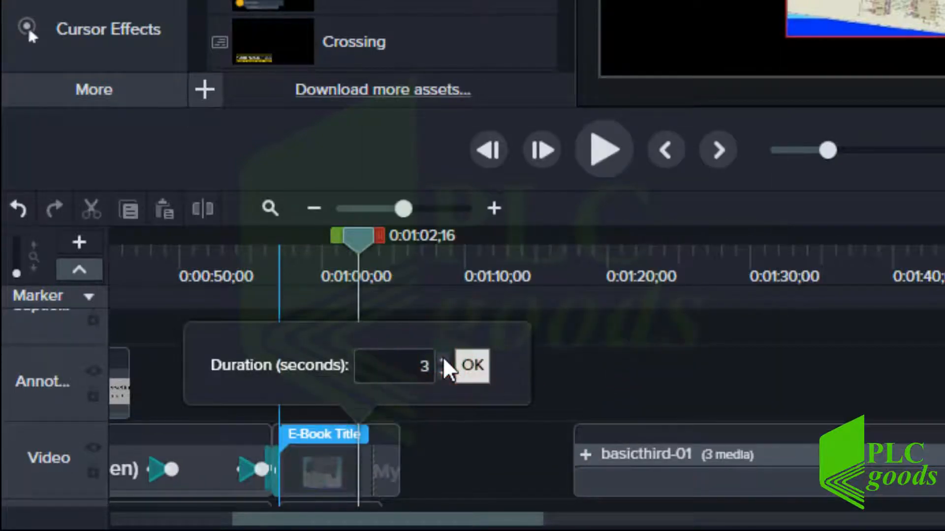
click(472, 367)
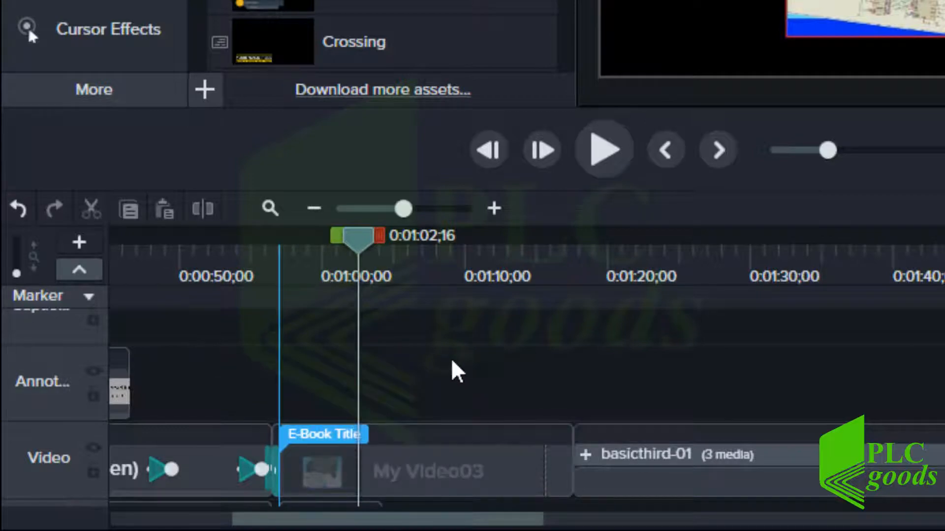
click(18, 209)
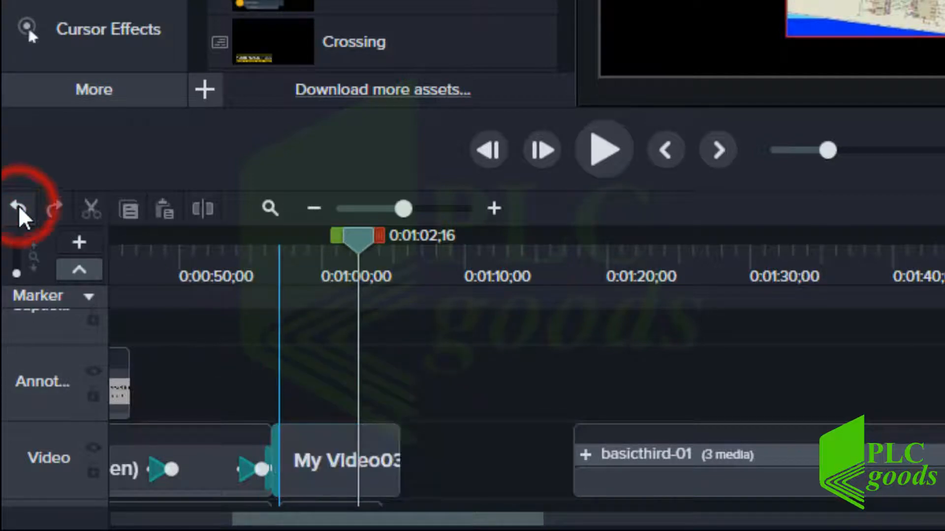
click(20, 210)
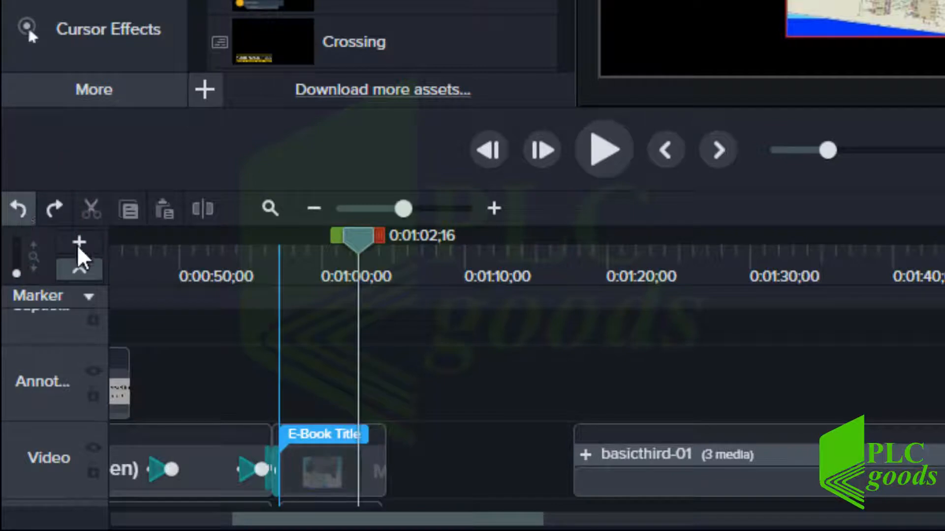
Stretch the E-Book Title end frame to basicthird-01 and scrub to about 0:01:07 to check
click(379, 473)
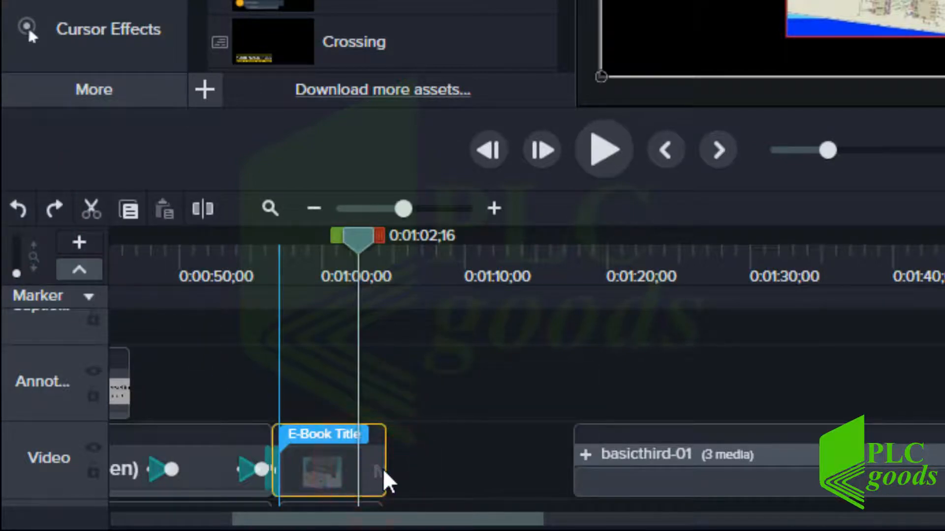
click(387, 474)
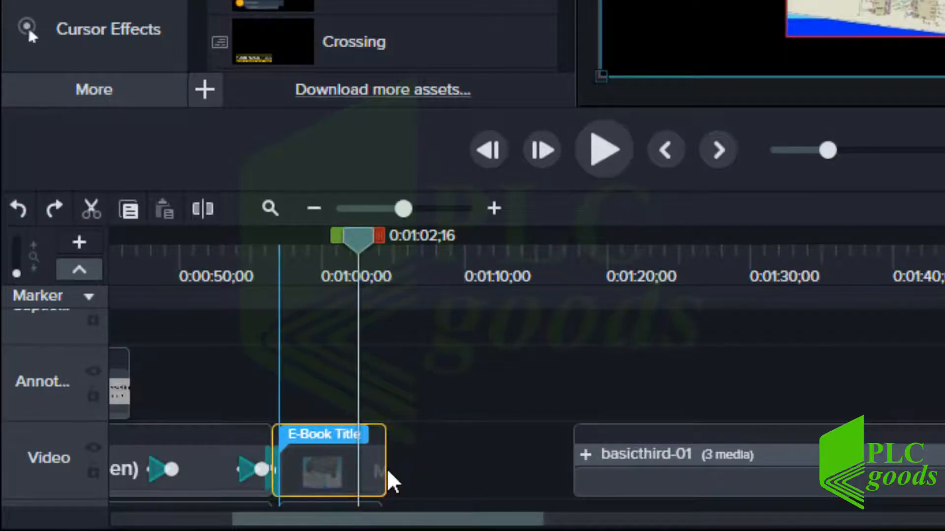
drag(401, 469, 579, 472)
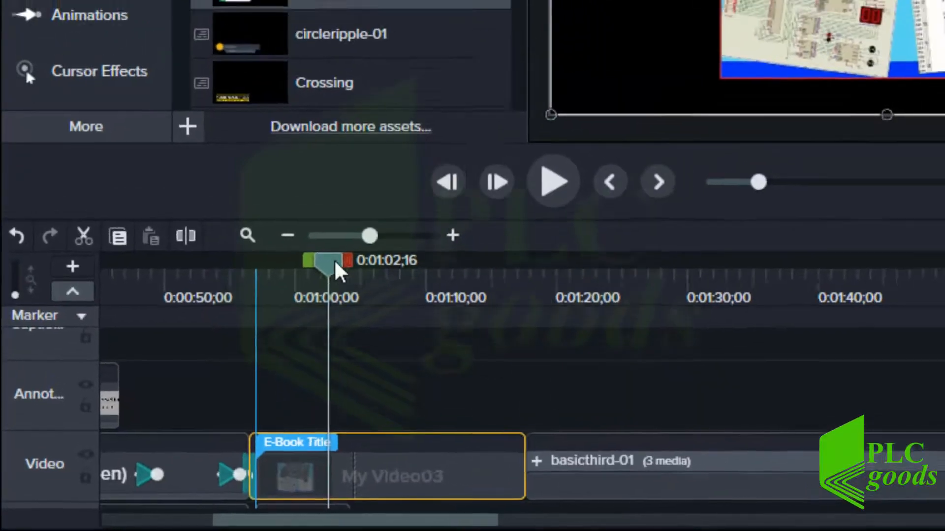
drag(367, 242, 386, 241)
drag(207, 376, 229, 388)
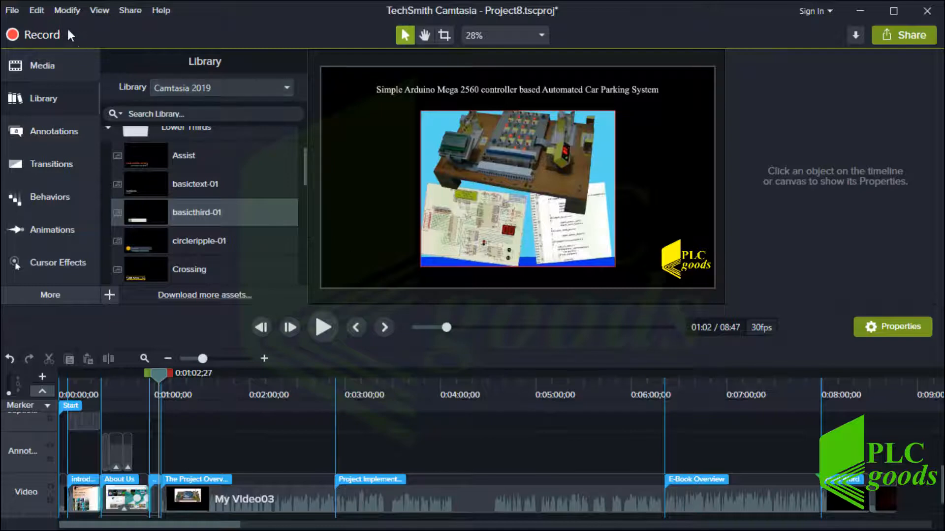
click(43, 14)
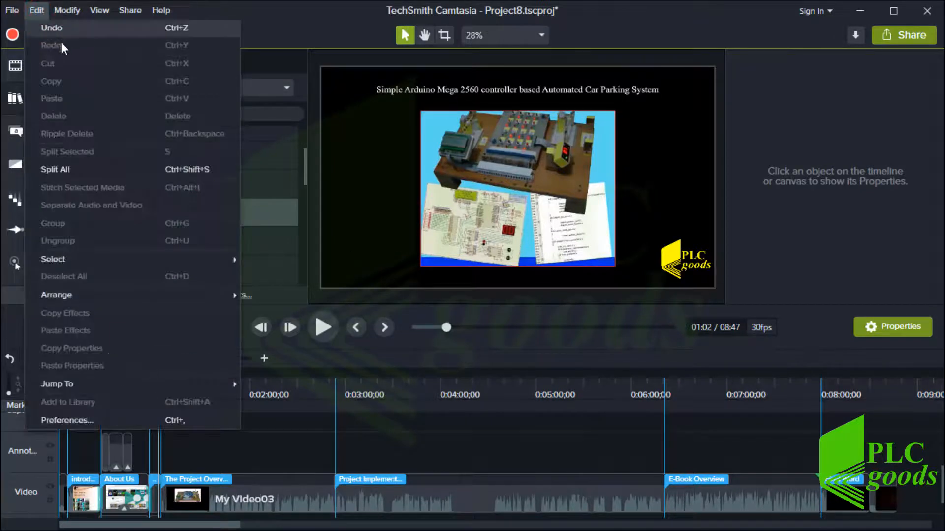
click(135, 420)
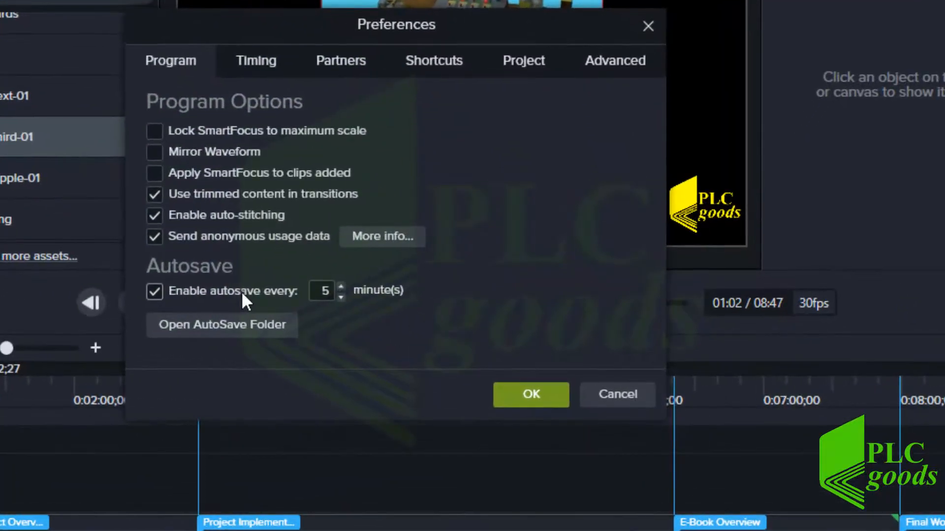
click(340, 298)
click(340, 297)
click(340, 298)
click(340, 297)
click(431, 69)
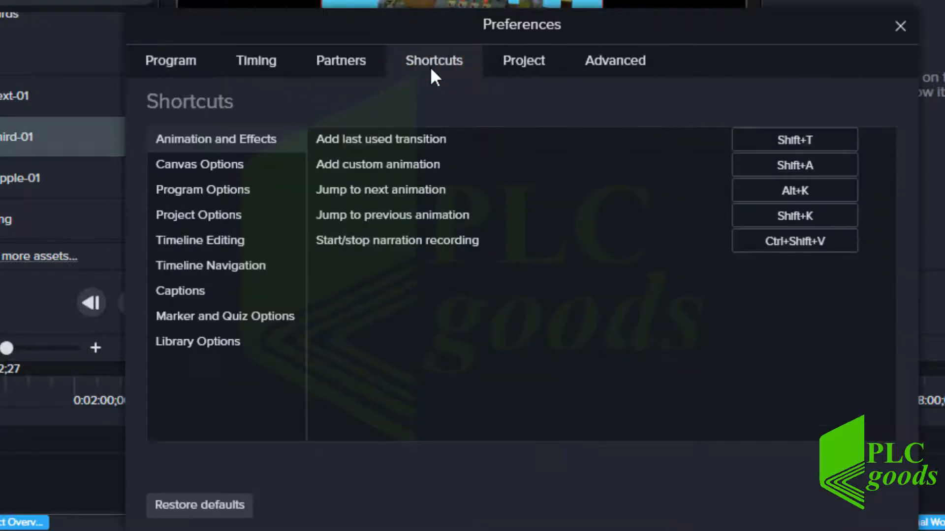
click(195, 170)
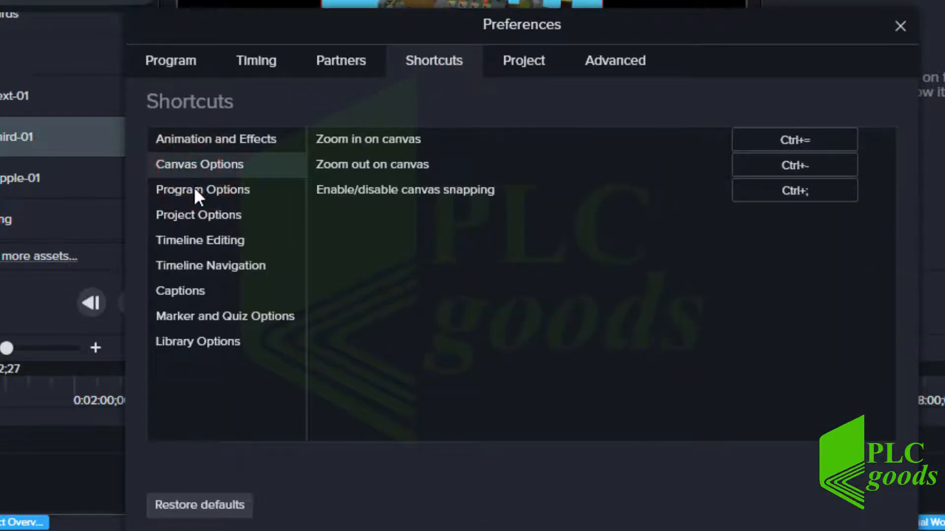
click(194, 188)
click(193, 215)
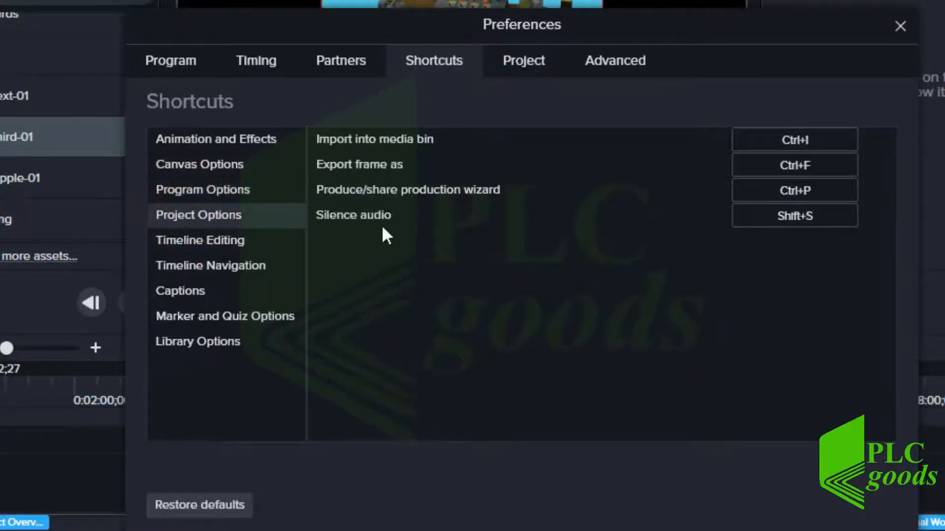
click(784, 216)
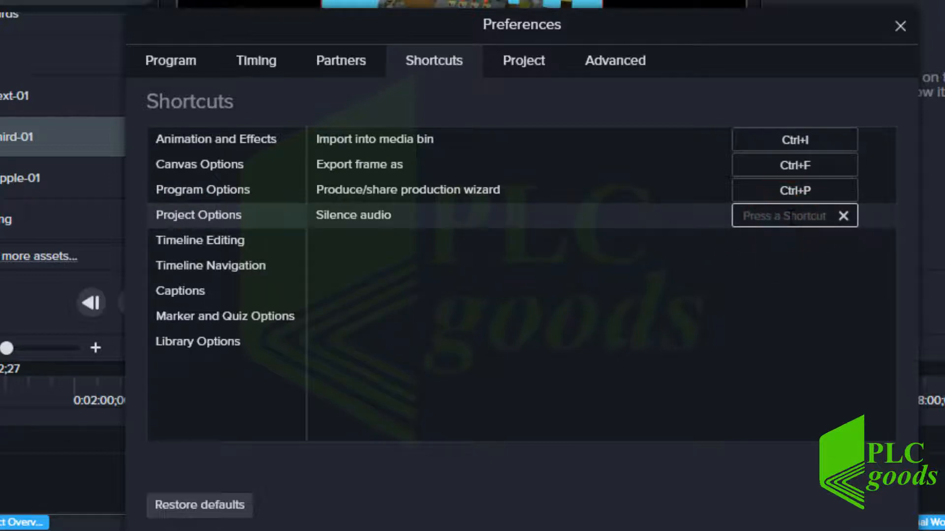
key(shift+s)
click(225, 500)
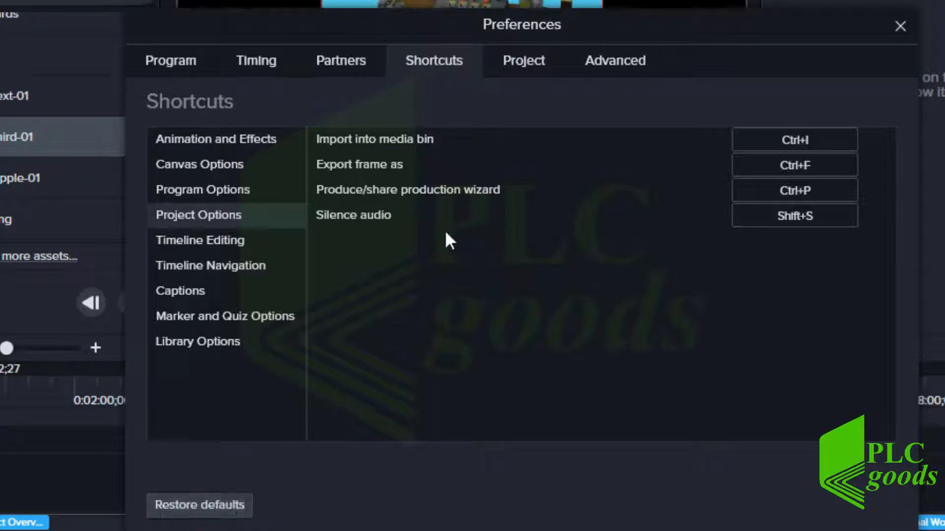
click(517, 61)
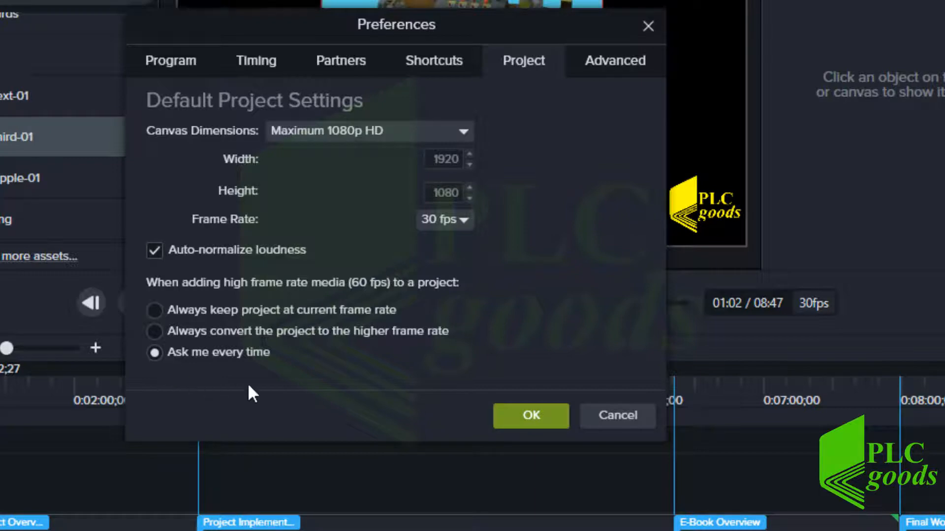
click(617, 418)
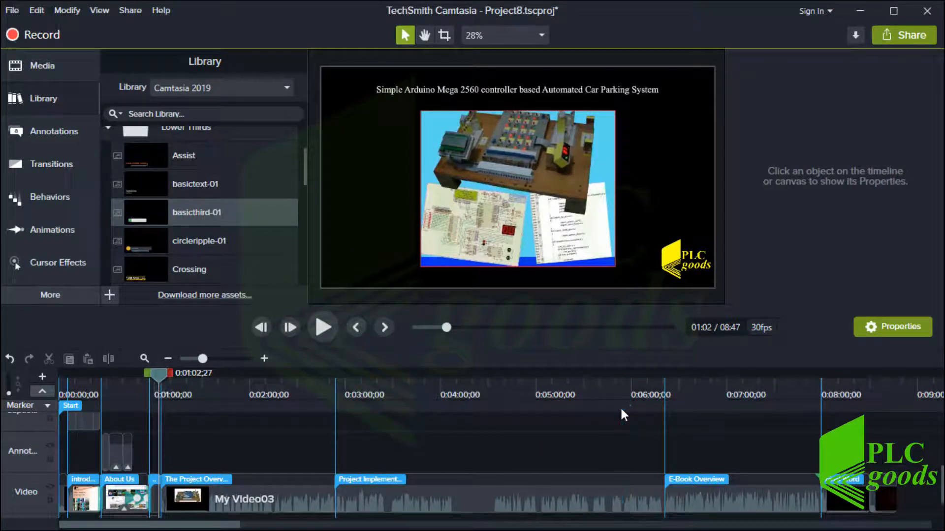
Open Camtasia_Project\Onlybook_without camtasia in File Explorer, review its 13 items, then minimize the window
key(alt+Tab)
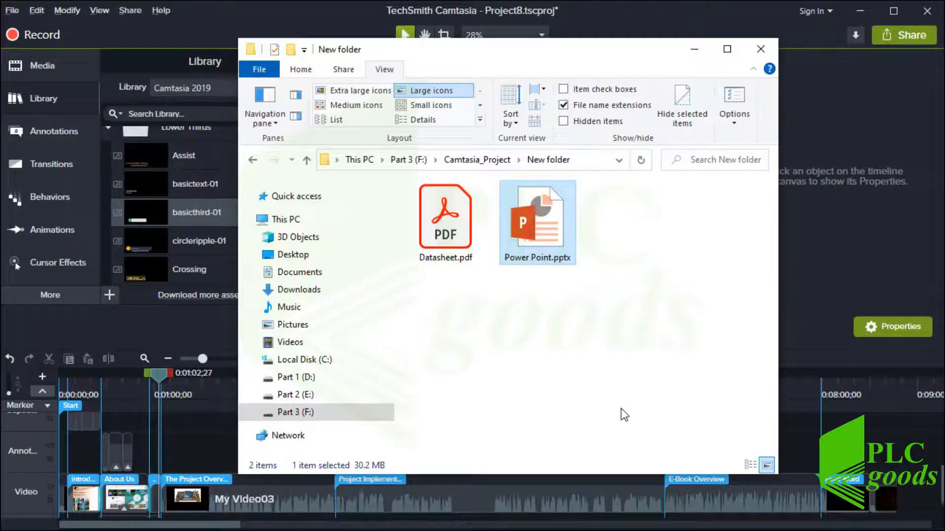
click(253, 160)
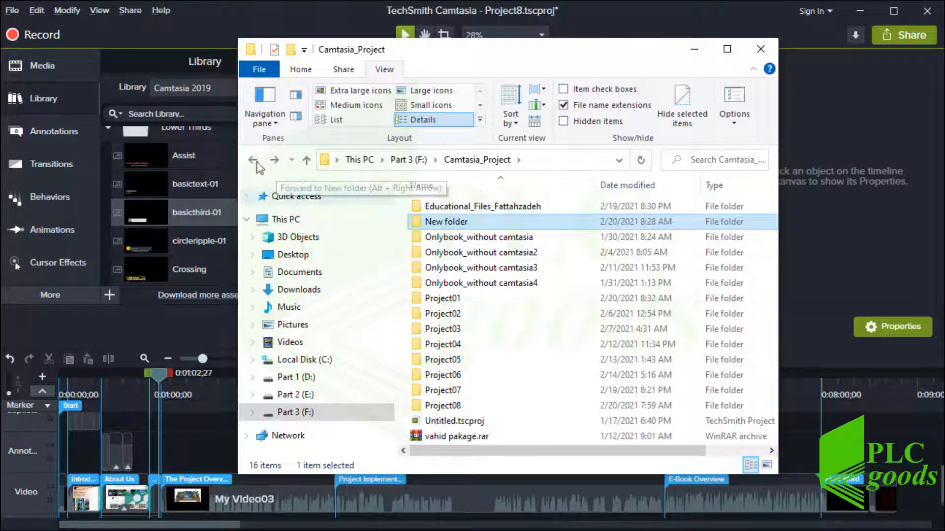
double_click(438, 237)
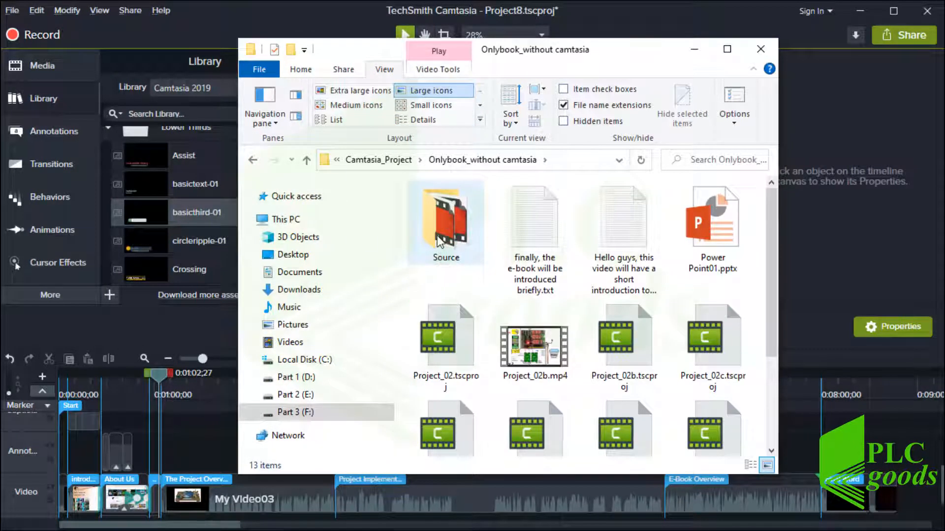
scroll(438, 241, down, 2)
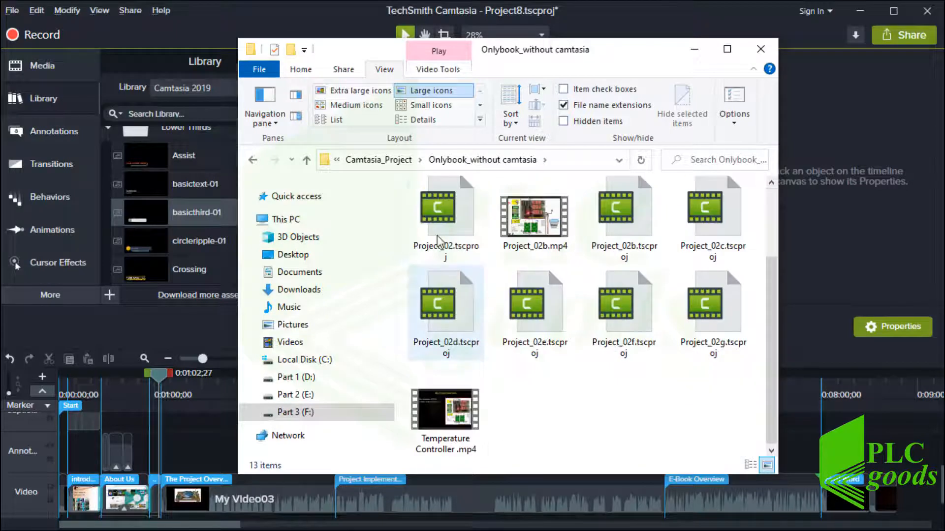
scroll(438, 241, up, 2)
click(694, 49)
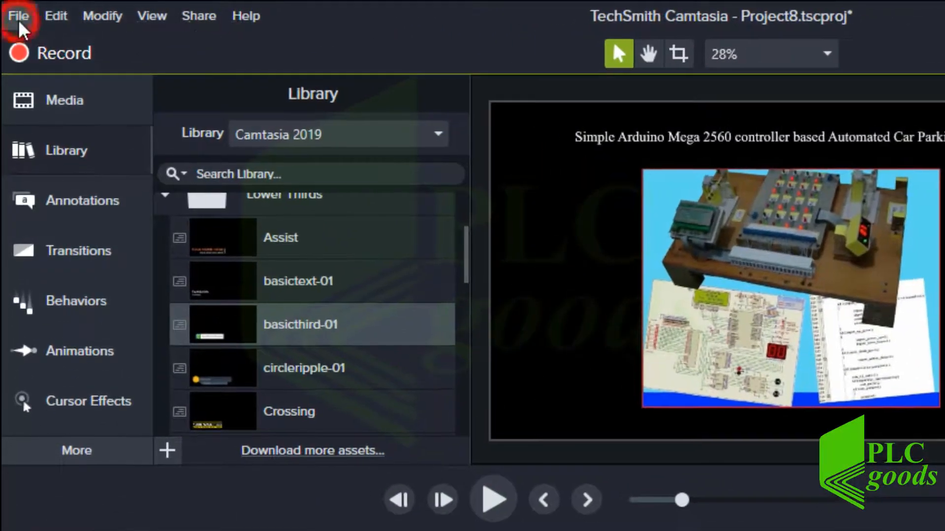
Choose File > Export > Zipped Project to open the Export Project dialog
click(16, 13)
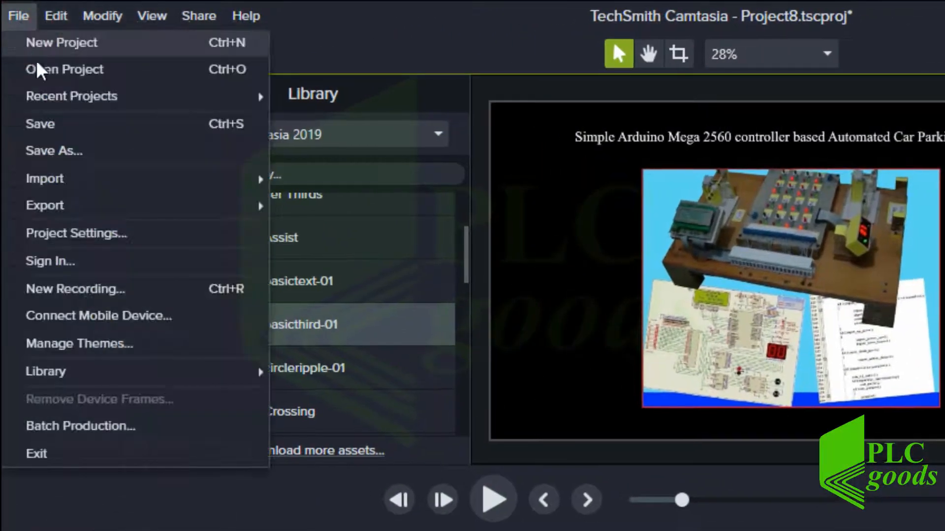
mouse_move(95, 211)
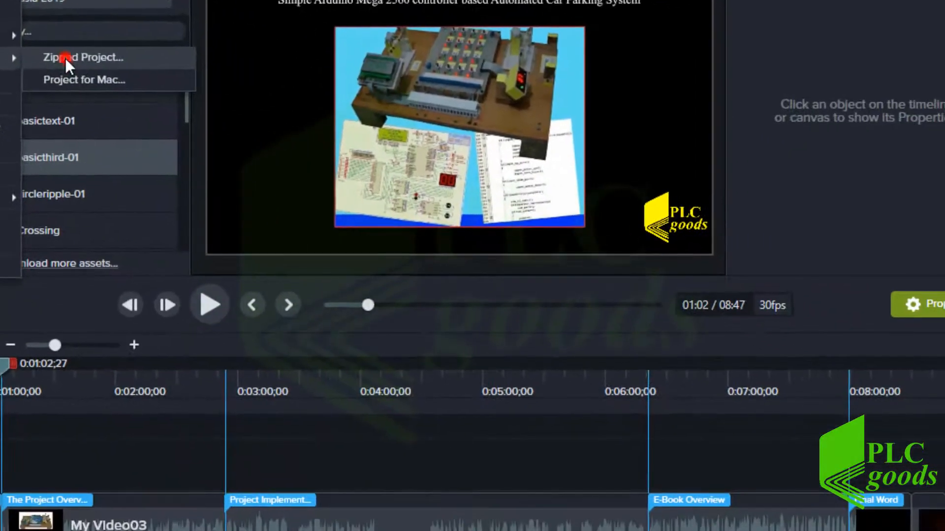
click(329, 209)
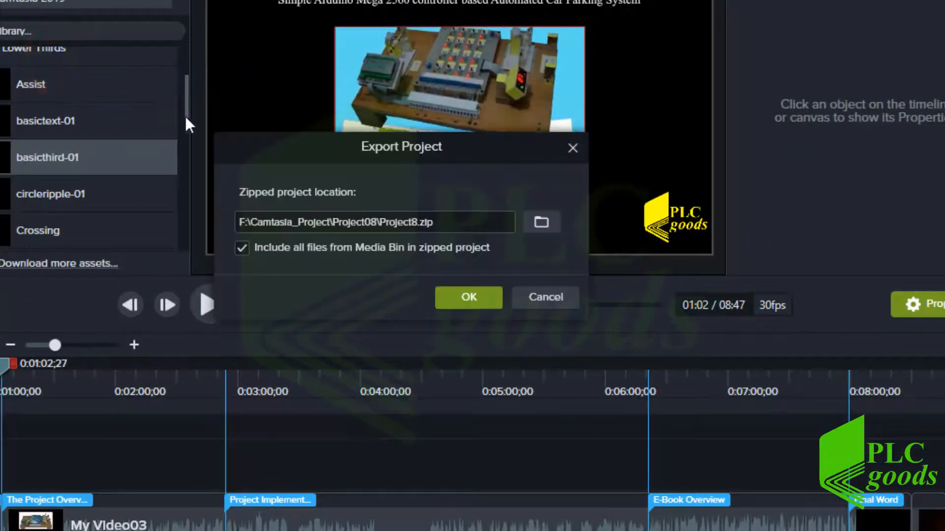
Zip the project with all Media Bin files to Project08\output\Project8.zip
click(540, 221)
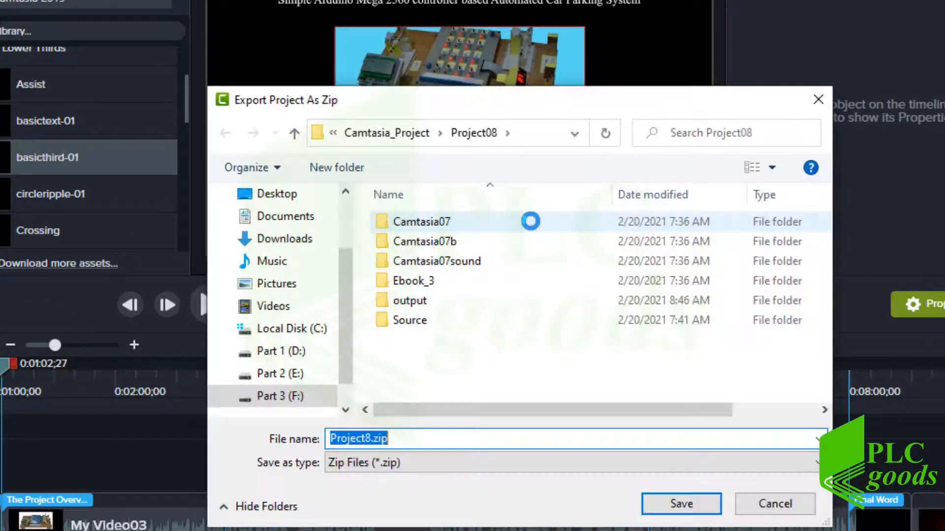
double_click(423, 300)
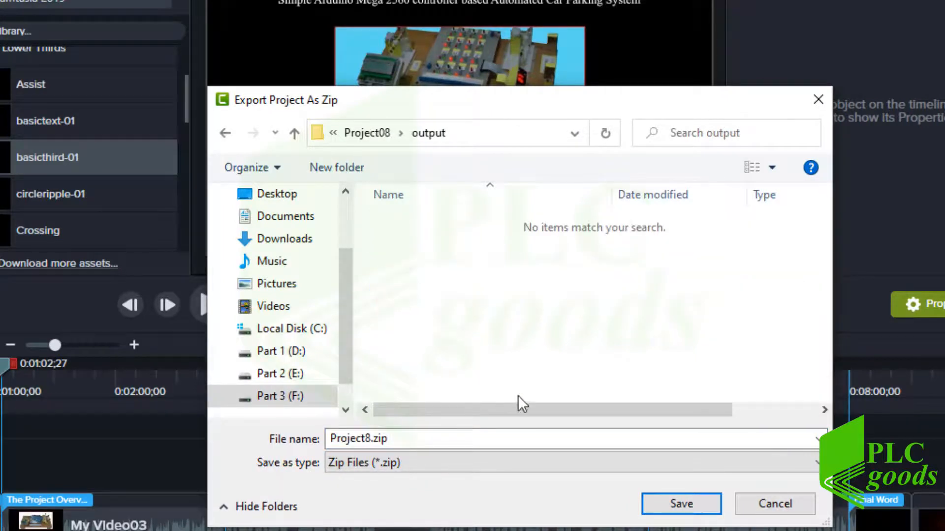
click(675, 502)
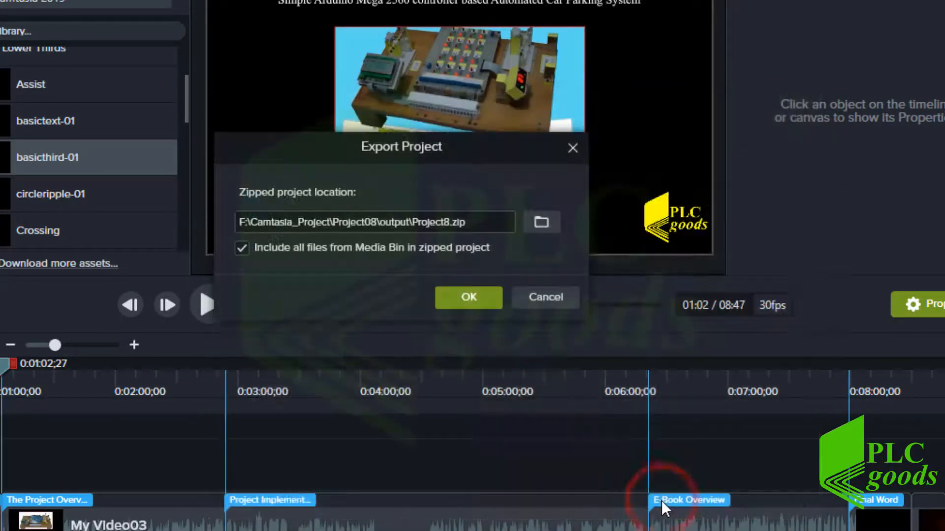
click(463, 301)
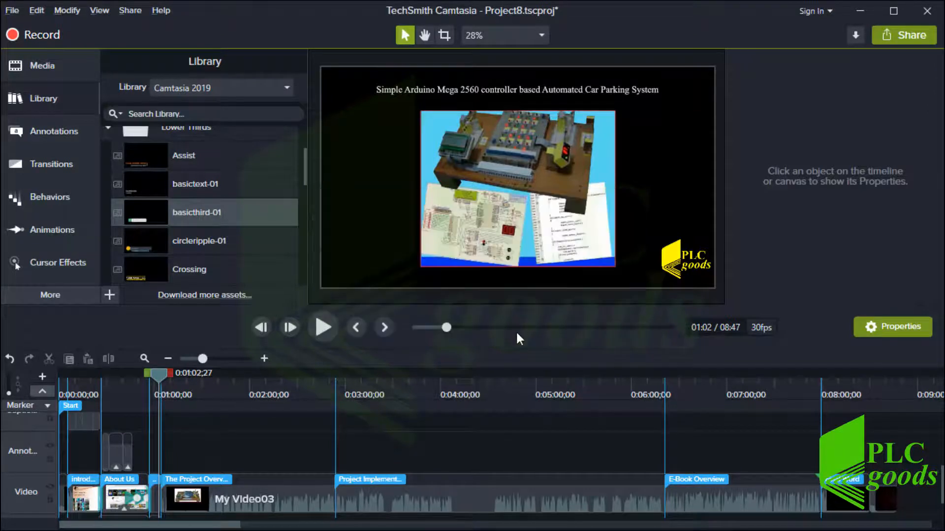
Extract Project8.zip inside the output folder using the default extraction settings
key(alt+Tab)
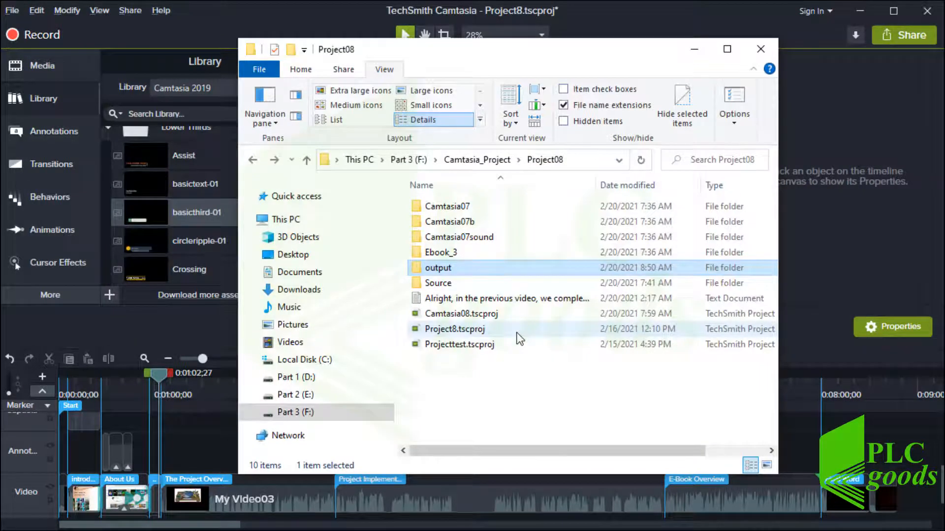
double_click(437, 268)
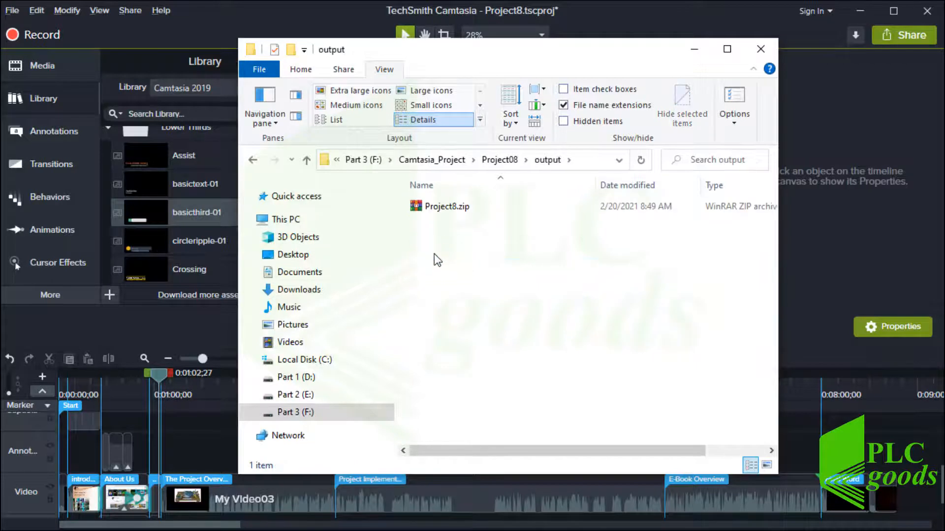
right_click(441, 208)
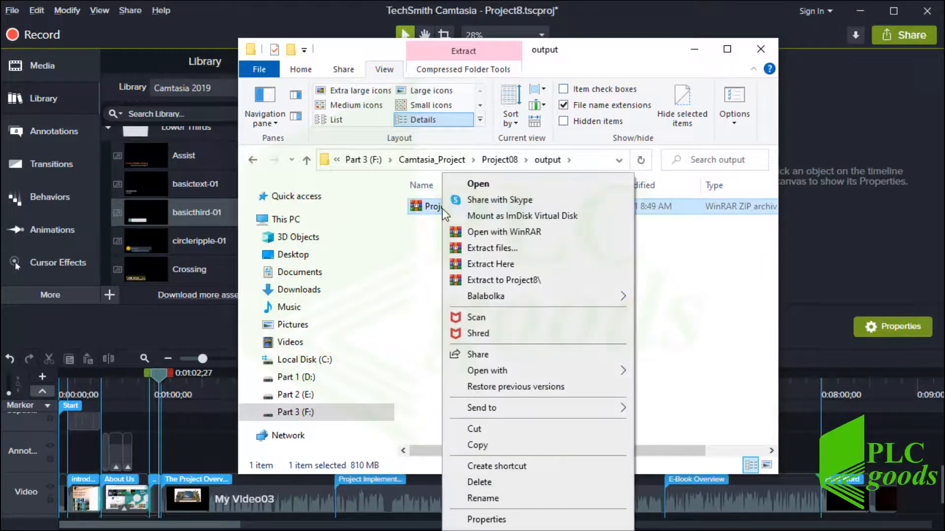
click(468, 248)
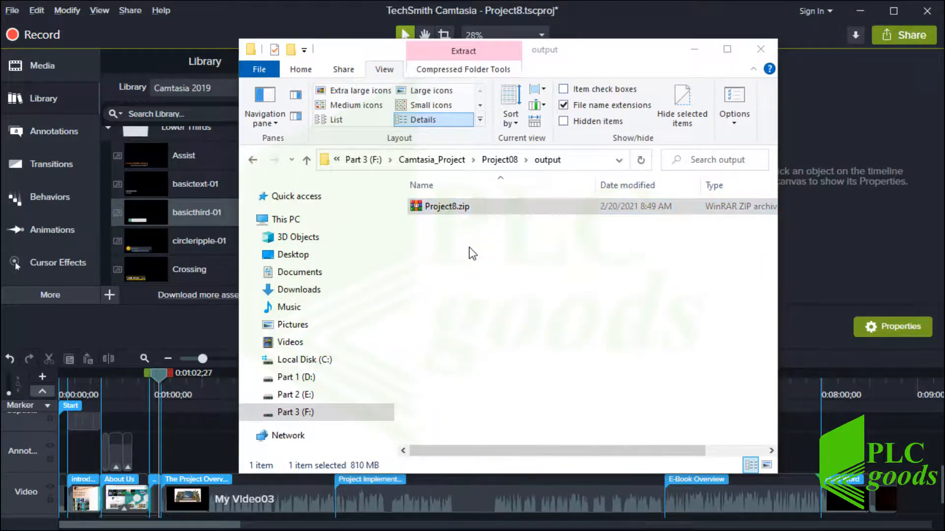
click(486, 422)
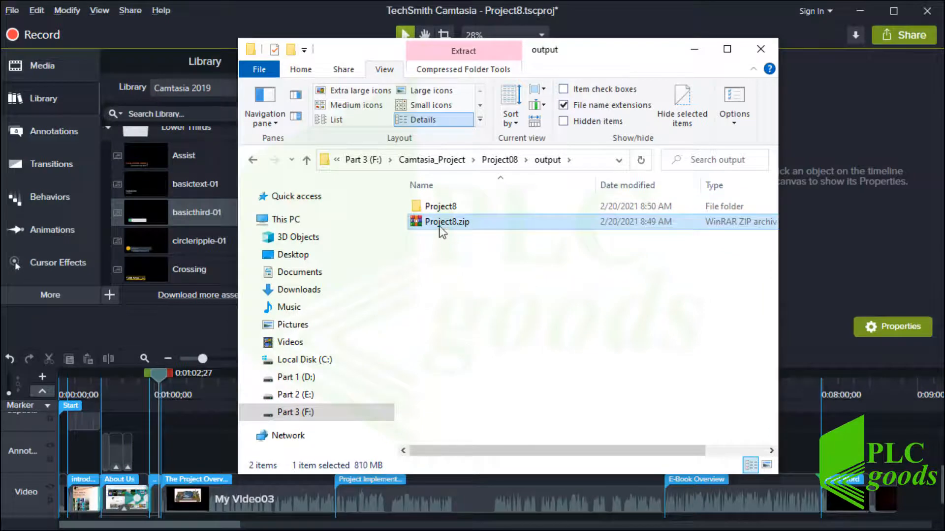
Review the 53 extracted files in the Project8 folder, including Project8.tscproj, then close Explorer
double_click(441, 207)
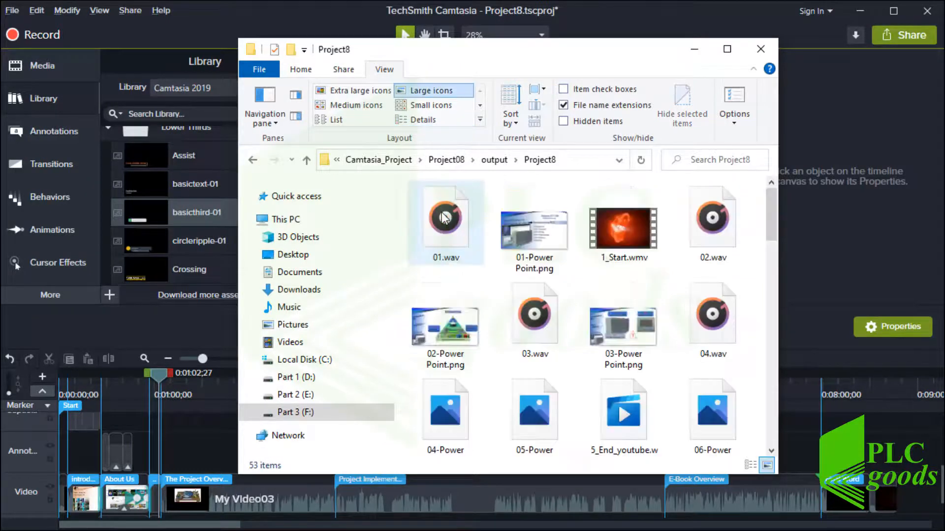
scroll(444, 218, down, 8)
scroll(442, 218, down, 12)
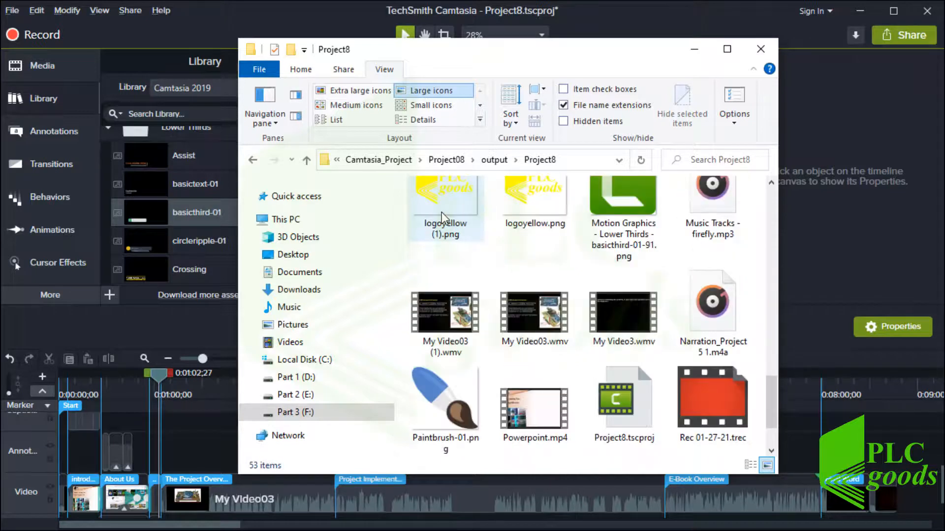
scroll(442, 212, down, 2)
click(621, 326)
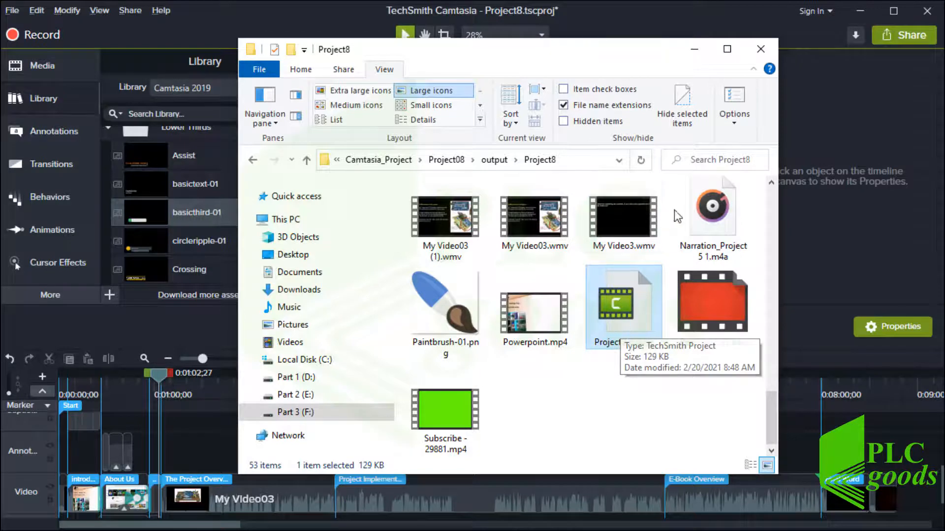
click(766, 49)
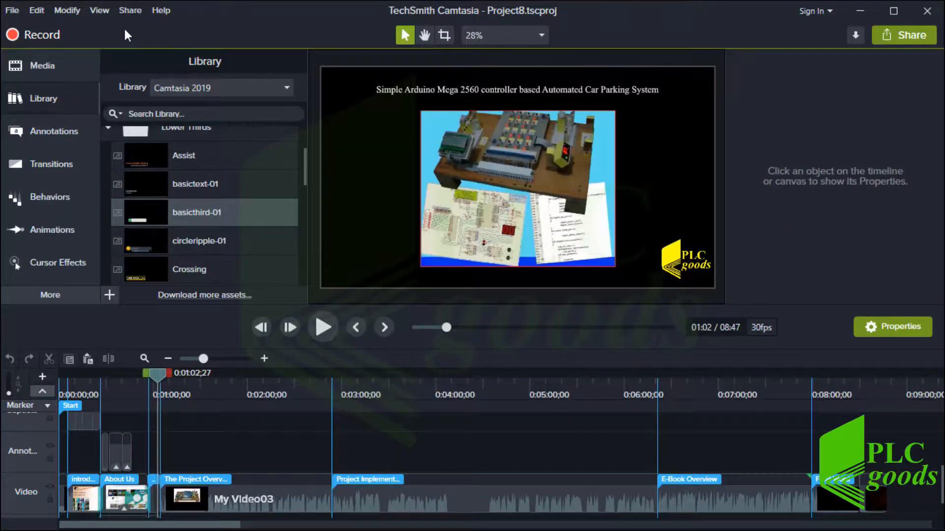
Open Batch Production from the File menu, starting at its empty Select Files step
click(13, 10)
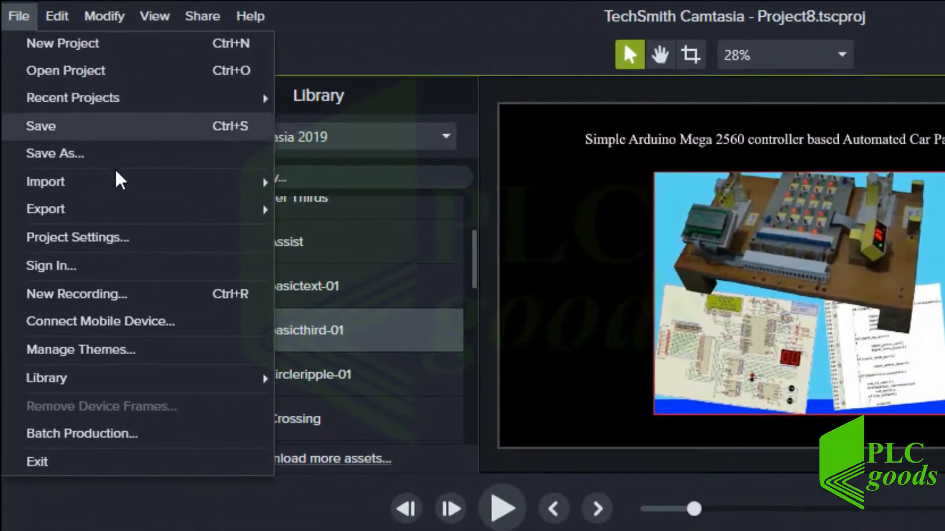
mouse_move(152, 204)
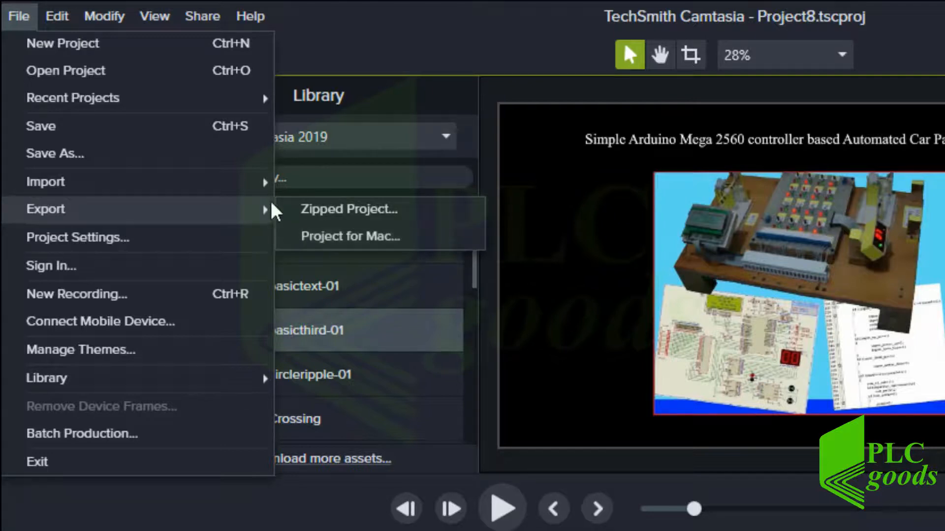
mouse_move(277, 194)
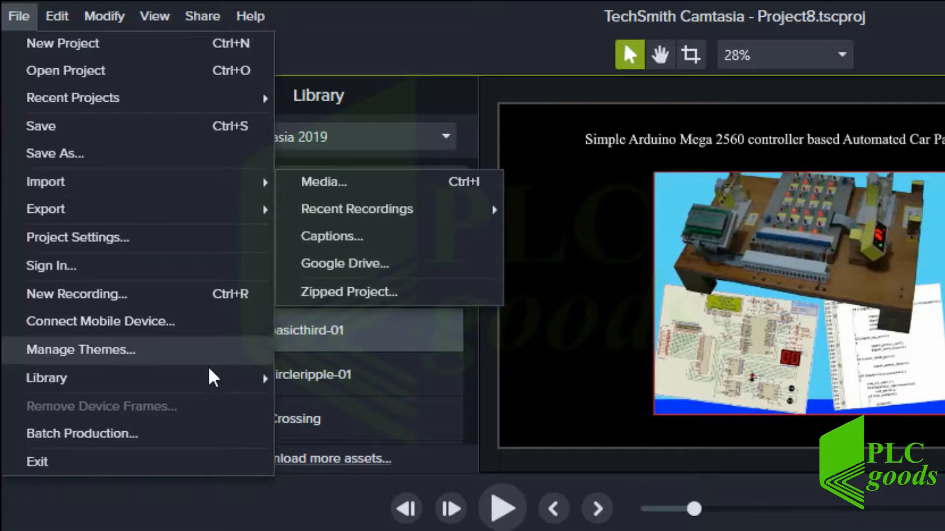
click(111, 436)
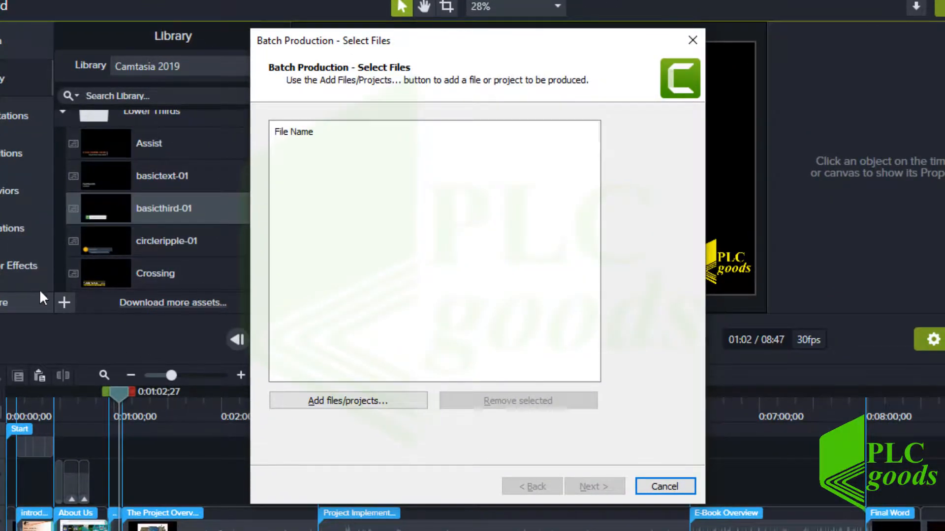
Add all six .trec recordings to the Batch Production file list
click(326, 399)
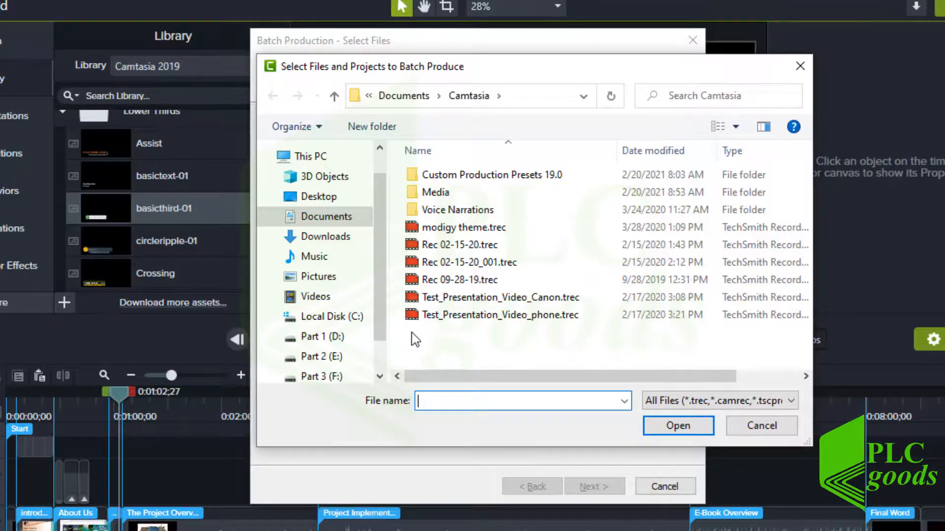
drag(411, 333, 445, 224)
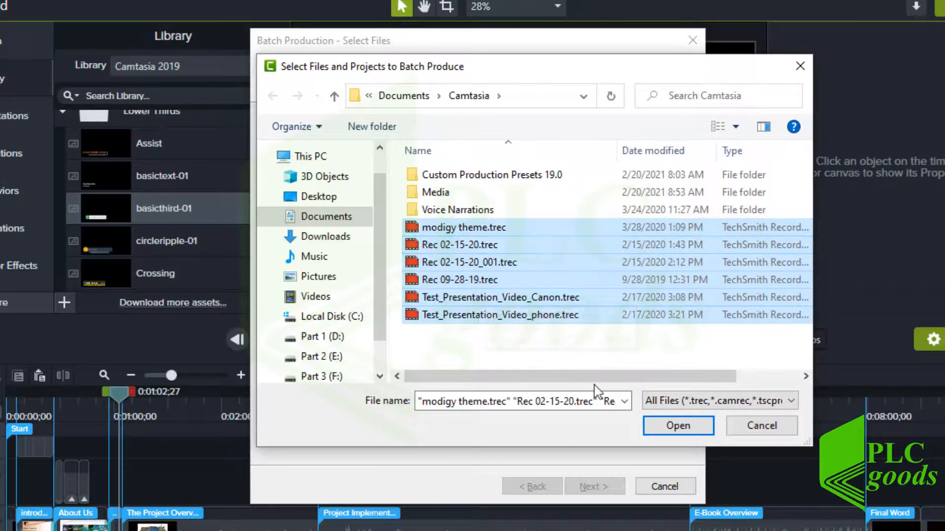
click(677, 428)
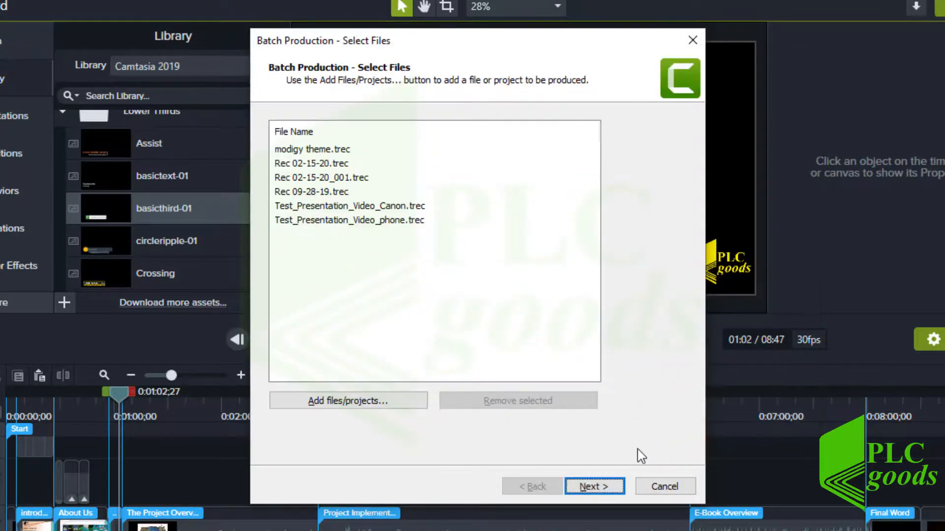
Apply the My_VideoSettings preset to all files, then cancel without producing
click(599, 485)
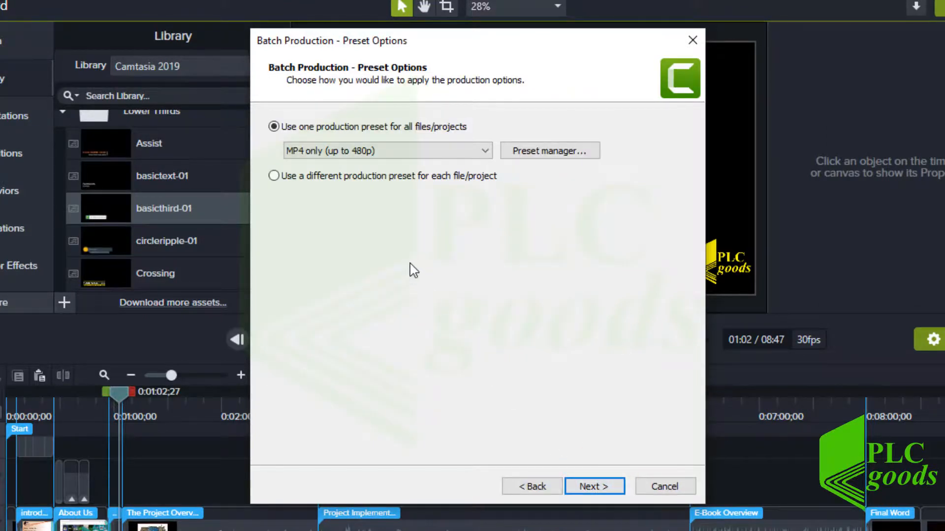
click(366, 151)
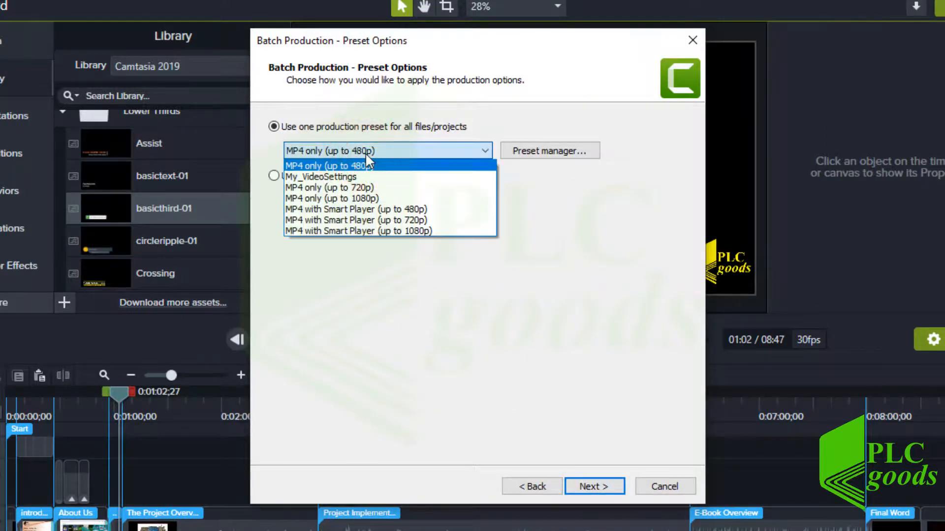
click(348, 177)
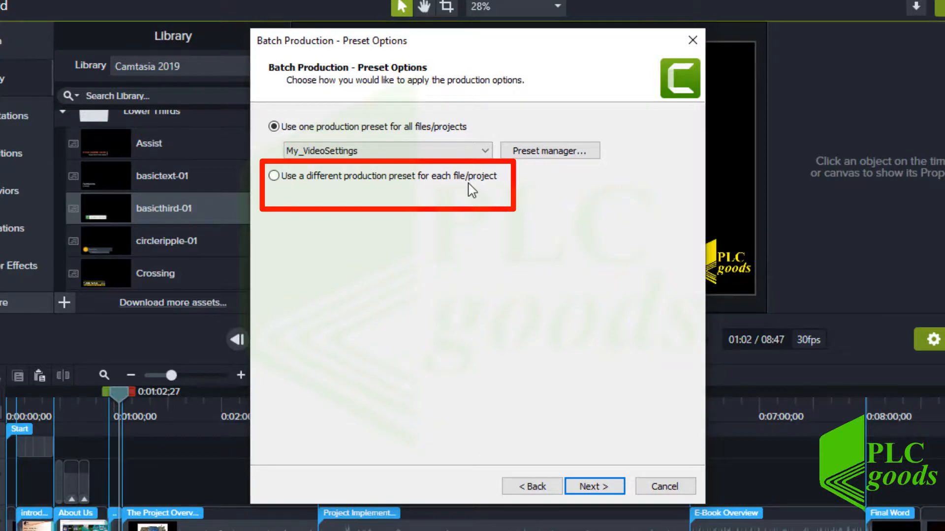
click(591, 485)
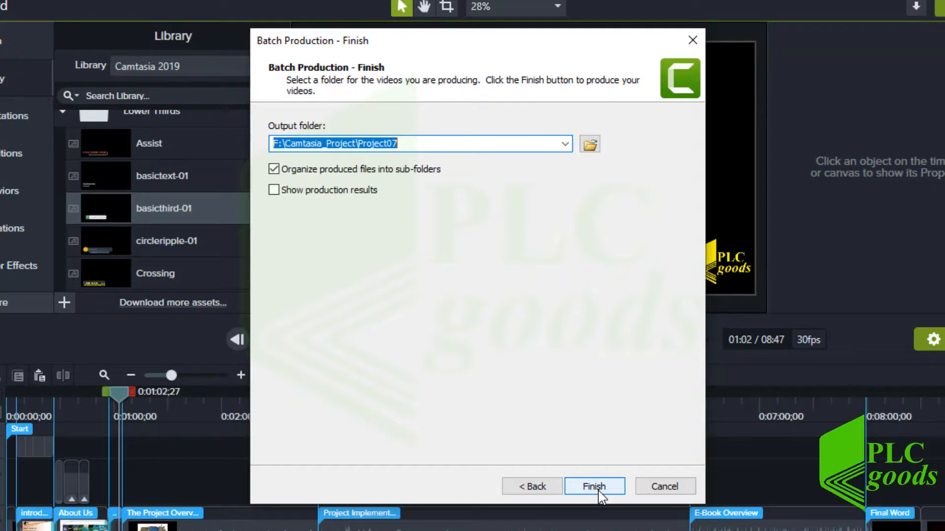
click(655, 488)
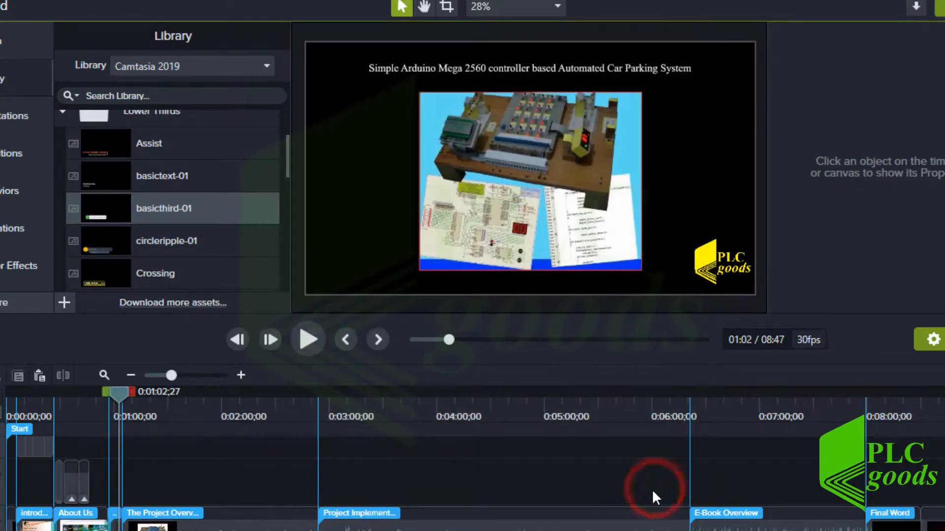